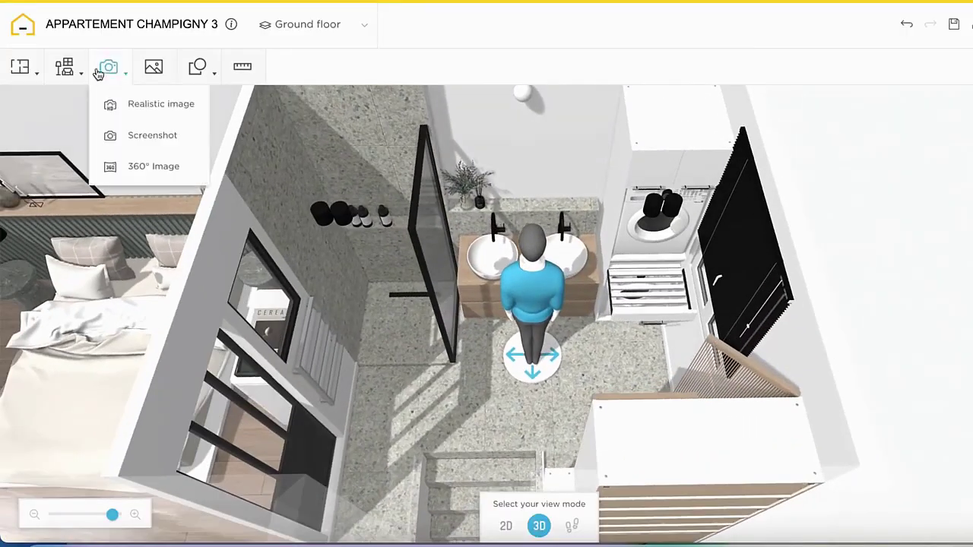
# Step: Search the furniture catalogue for "MIRROR"
pyautogui.moveTo(65, 67)
pyautogui.click(97, 142)
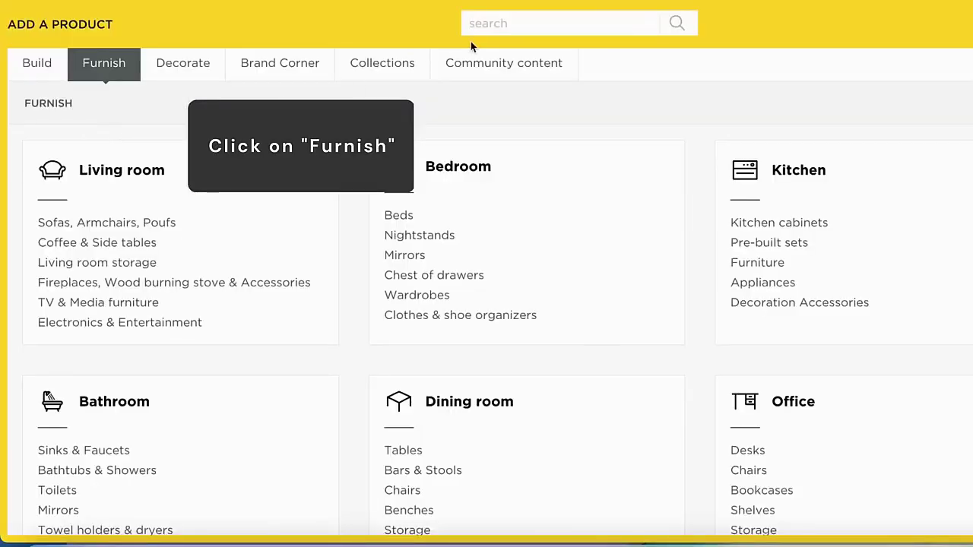
pyautogui.click(482, 23)
pyautogui.write('MIRROR')
pyautogui.press('Return')
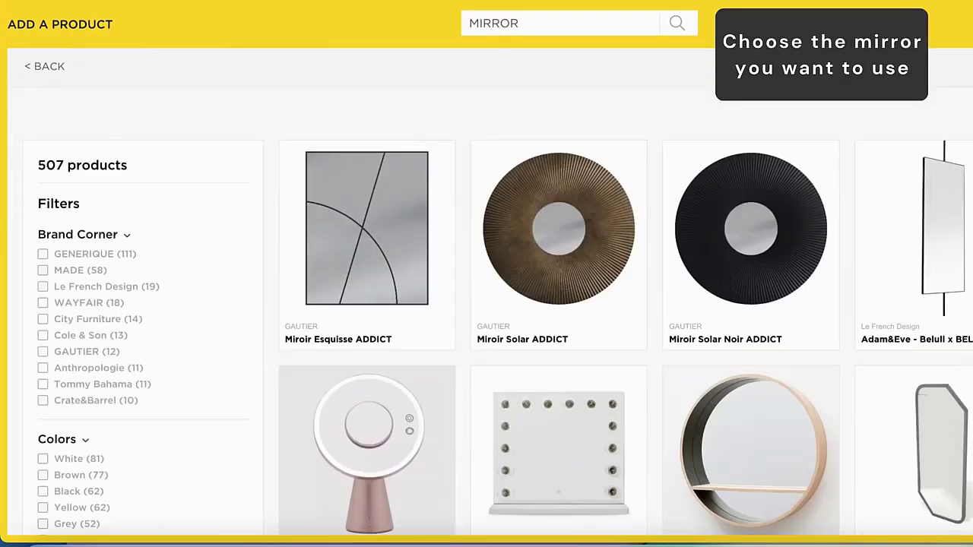
# Step: Add the Gautier Reflet mirror W74 ADDICT above the bathroom washbasin nearest the shower and raise it on the wall
pyautogui.scroll(-15, 515, 342)
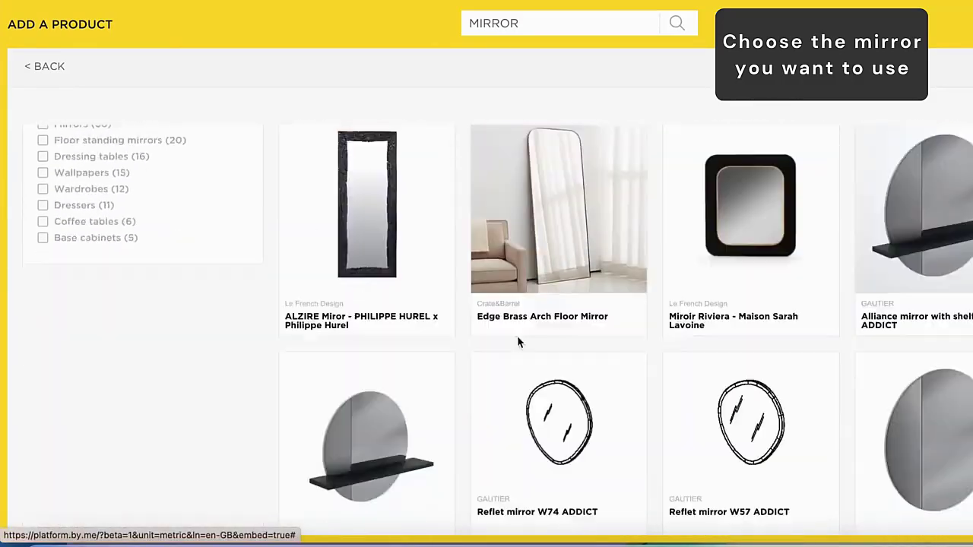
pyautogui.click(558, 211)
pyautogui.click(496, 369)
pyautogui.moveTo(496, 209); pyautogui.dragTo(504, 117)
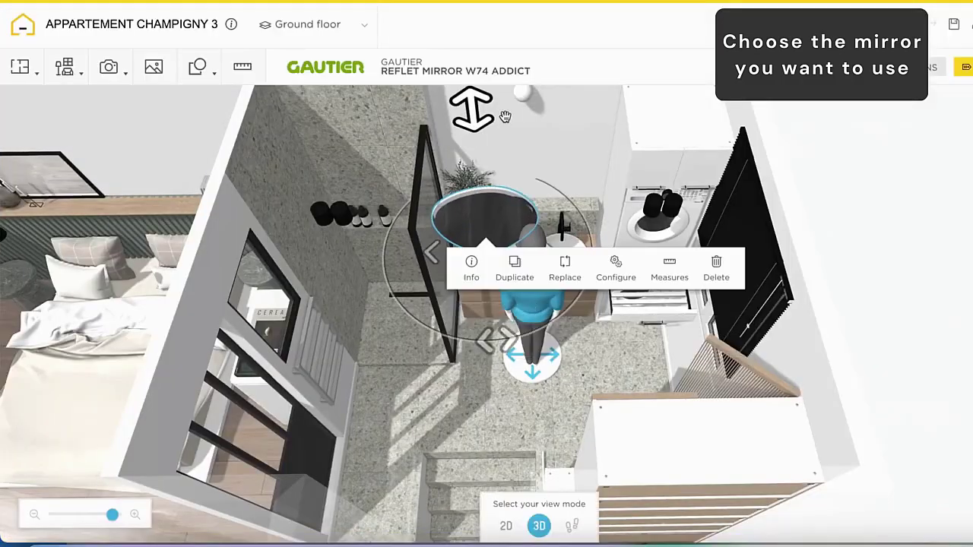
pyautogui.moveTo(206, 251)
pyautogui.mouseDown()
pyautogui.moveTo(199, 130)
pyautogui.moveTo(204, 235)
pyautogui.mouseUp()
# Step: Add the Reflet mirror W57 ADDICT above the washbasin nearest the washing machine and raise it on the wall
pyautogui.moveTo(125, 194); pyautogui.dragTo(203, 158, button='right')
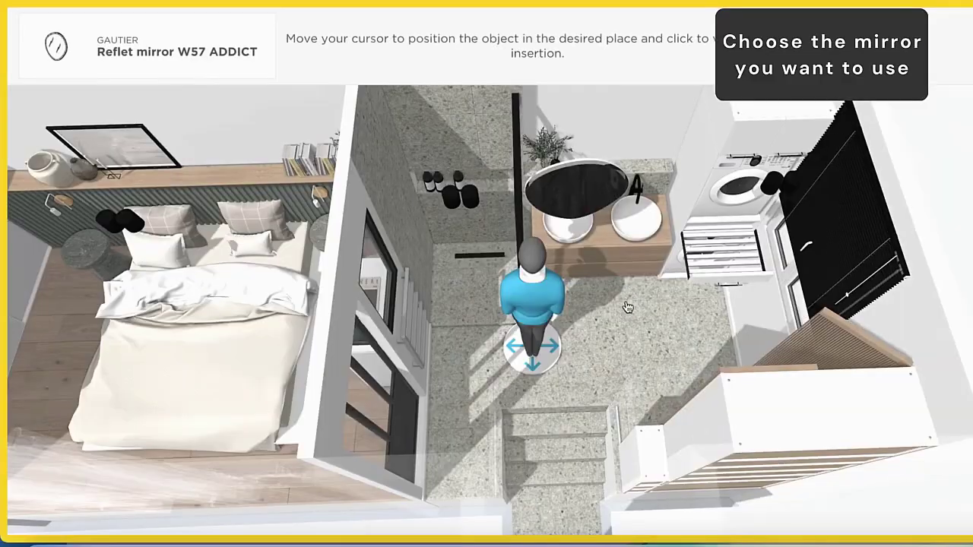
pyautogui.click(628, 306)
pyautogui.moveTo(627, 327); pyautogui.dragTo(671, 179)
pyautogui.moveTo(946, 187); pyautogui.dragTo(905, 103)
pyautogui.moveTo(658, 179); pyautogui.dragTo(658, 135)
# Step: Position both mirrors against the wall behind the washbasins in the 2D plan and return to the 3D view
pyautogui.moveTo(600, 342); pyautogui.dragTo(596, 466)
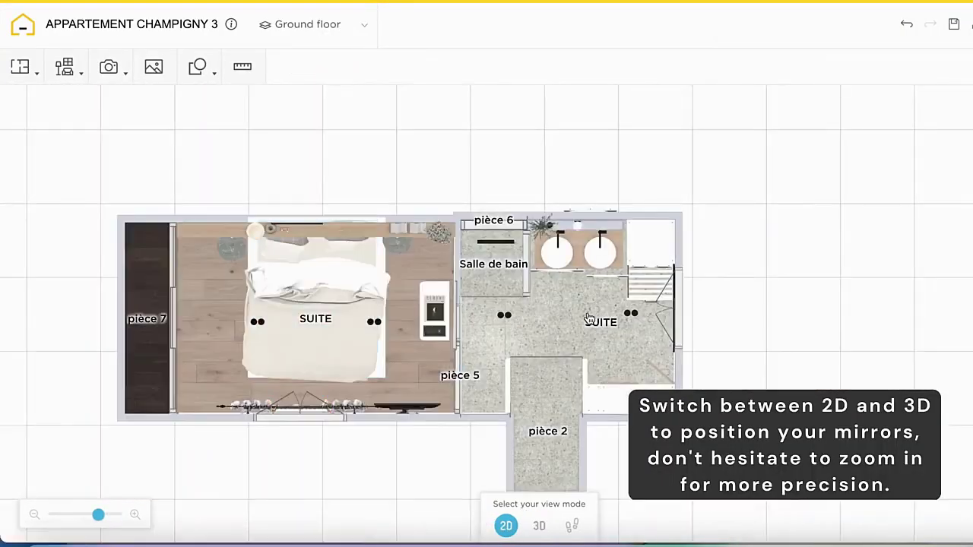
pyautogui.moveTo(97, 515); pyautogui.dragTo(115, 515)
pyautogui.click(513, 283)
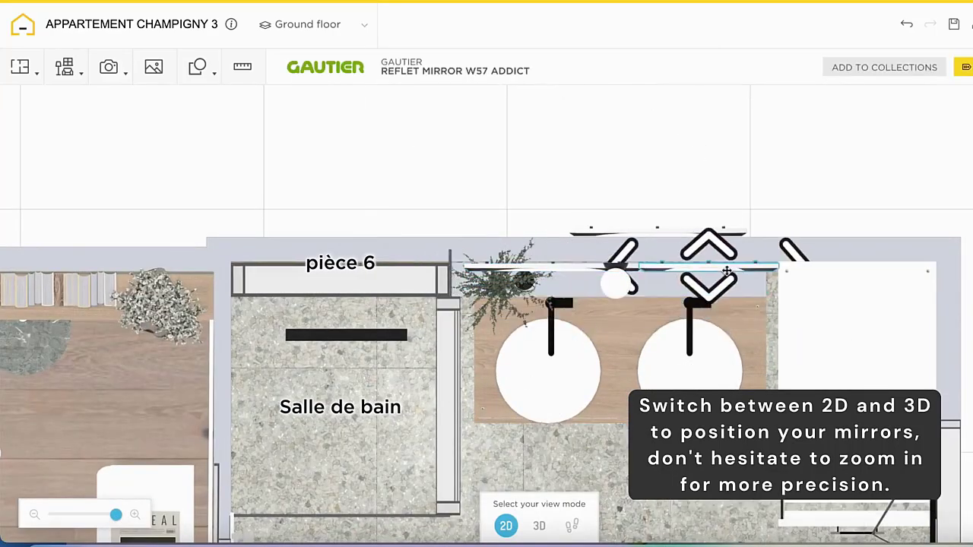
pyautogui.click(539, 526)
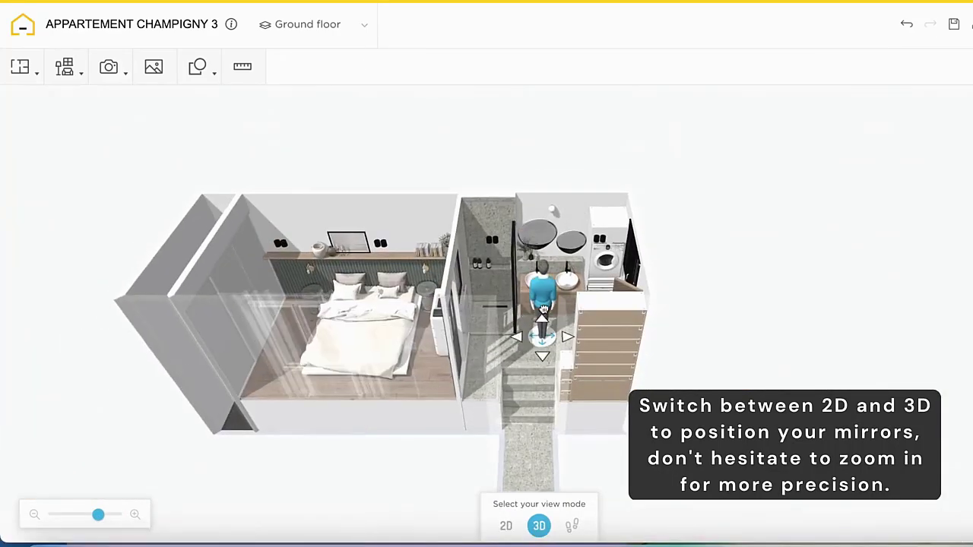
pyautogui.moveTo(98, 516); pyautogui.dragTo(111, 520)
pyautogui.moveTo(479, 406)
pyautogui.mouseDown()
pyautogui.moveTo(360, 418)
pyautogui.moveTo(481, 410)
pyautogui.mouseUp()
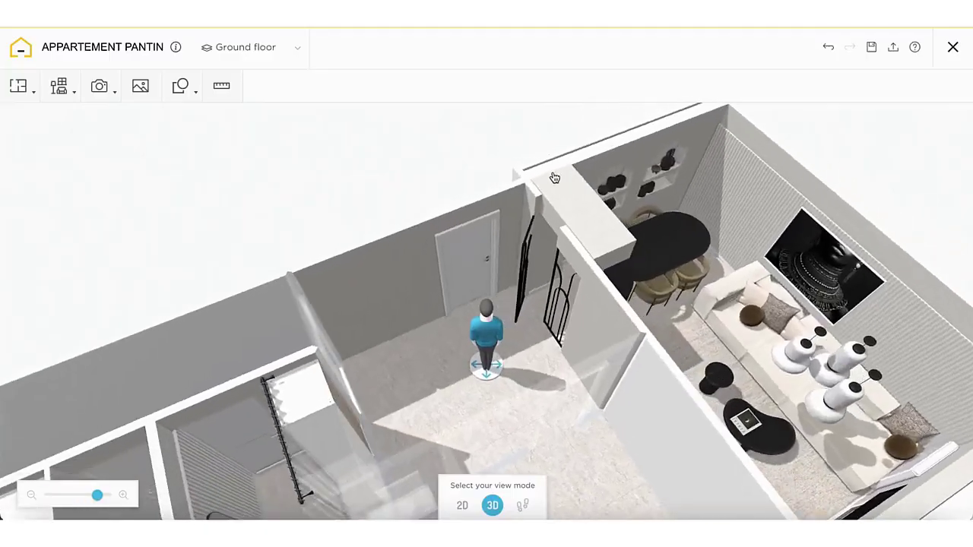
# Step: In the APPARTEMENT PANTIN project, search the furniture catalogue for "STAIRS"
pyautogui.moveTo(554, 175); pyautogui.dragTo(317, 186)
pyautogui.click(59, 86)
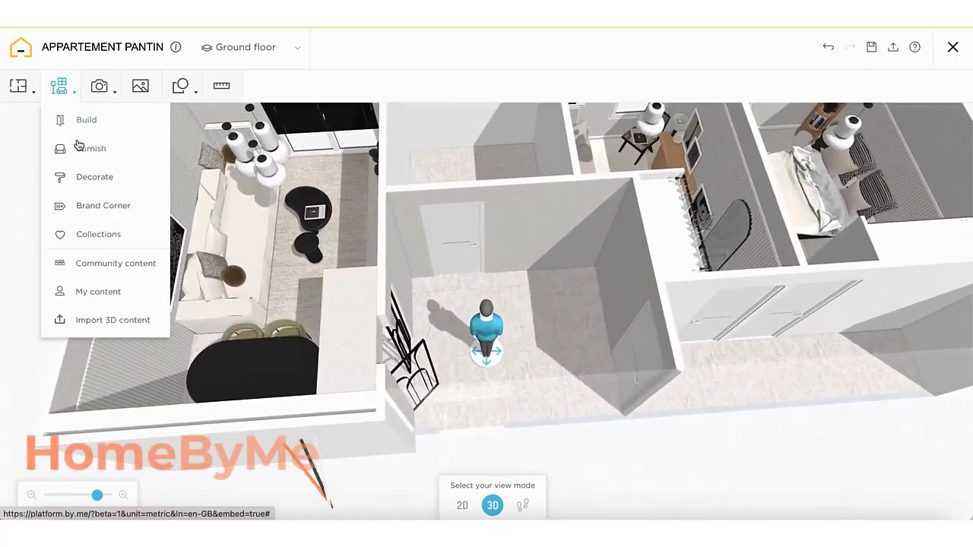
pyautogui.click(80, 146)
pyautogui.write('S')
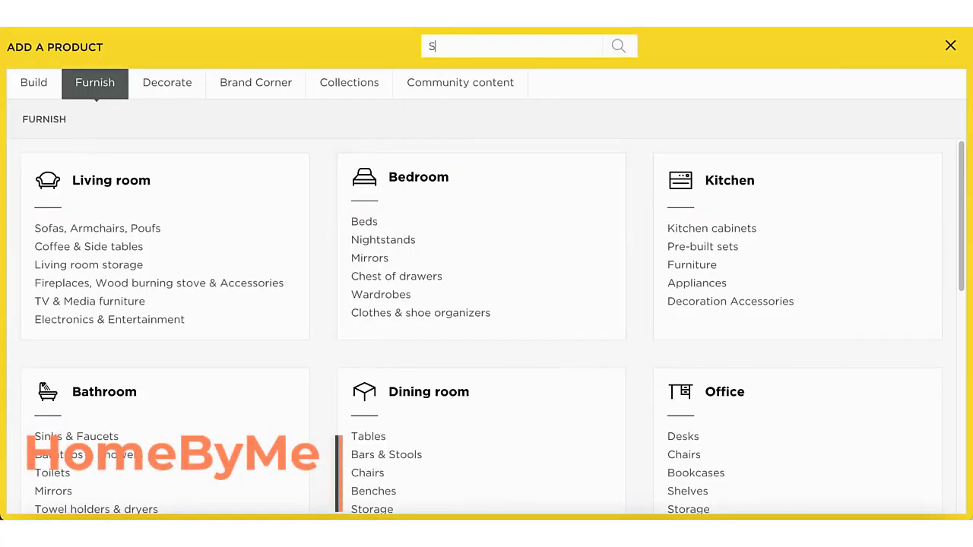
pyautogui.write('TAIRS')
pyautogui.press('Return')
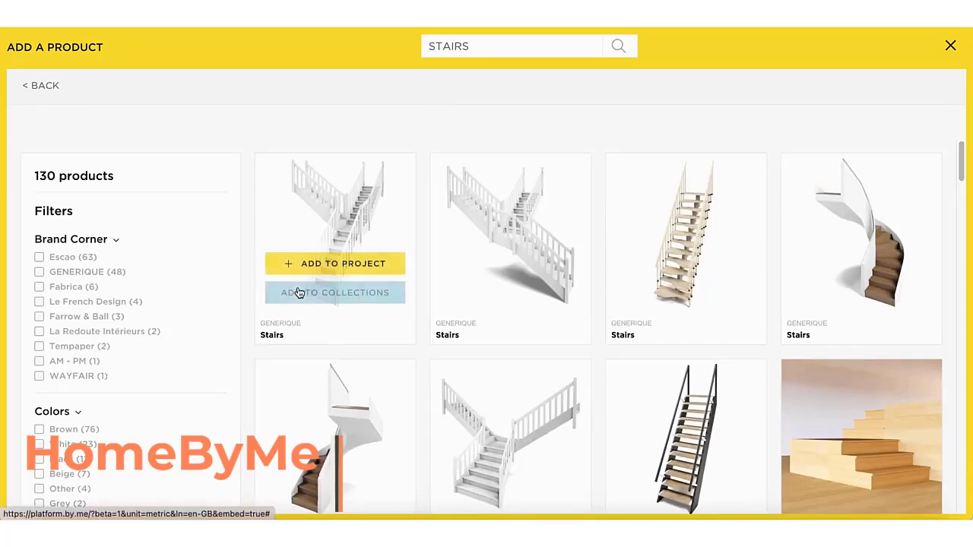
# Step: Filter the stairs results by the Straight Stairs type
pyautogui.scroll(-15, 299, 292)
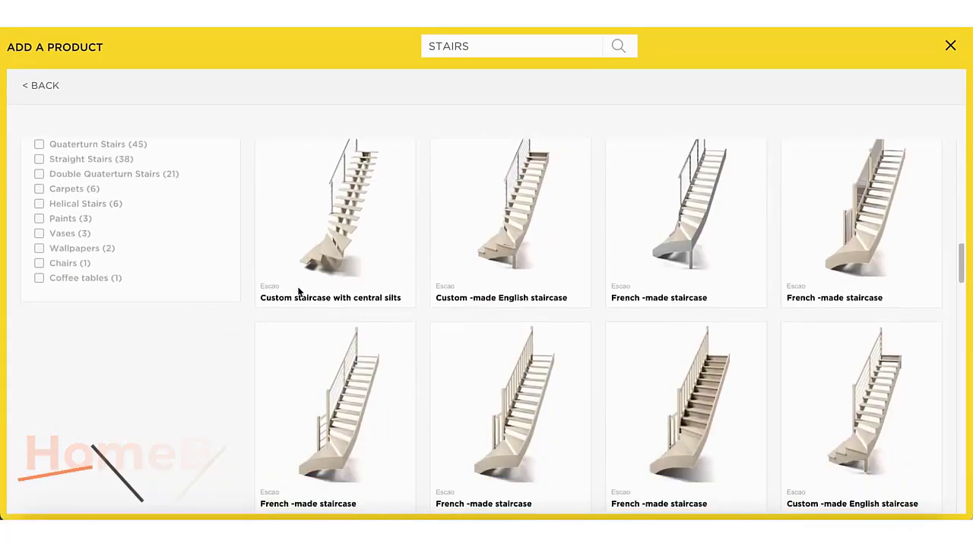
pyautogui.scroll(1, 153, 285)
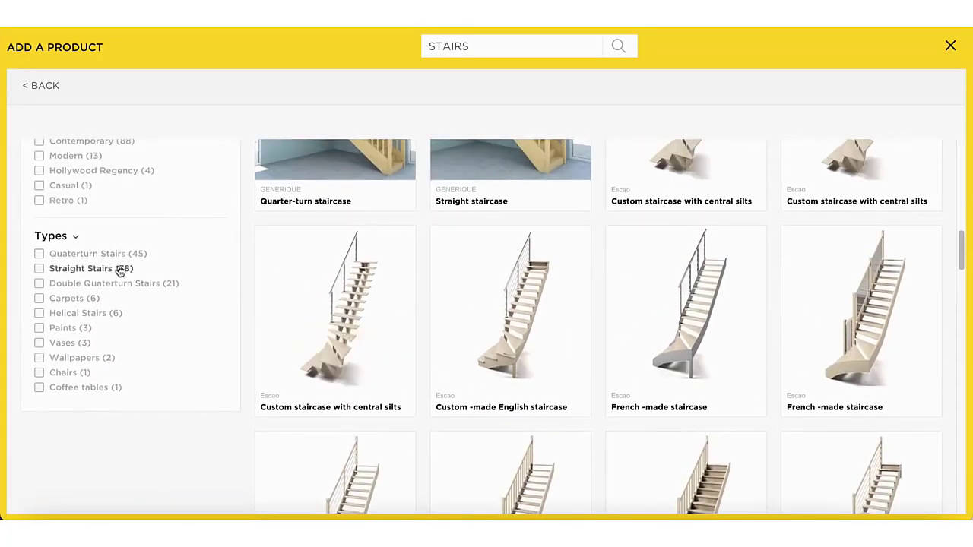
pyautogui.click(120, 270)
pyautogui.scroll(-8, 393, 295)
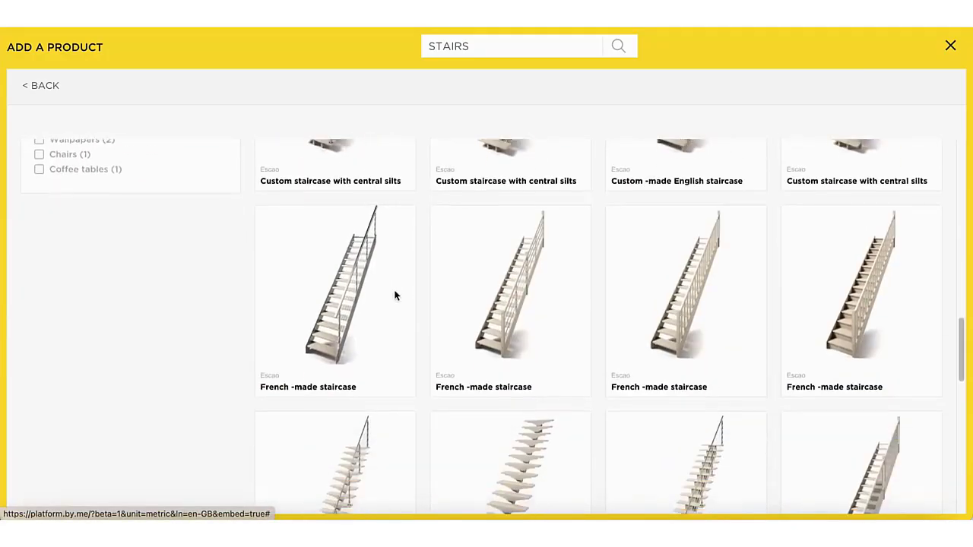
# Step: Try to place the GENERIQUE right staircase in the ground-floor entrance hall
pyautogui.scroll(-3, 395, 295)
pyautogui.click(669, 310)
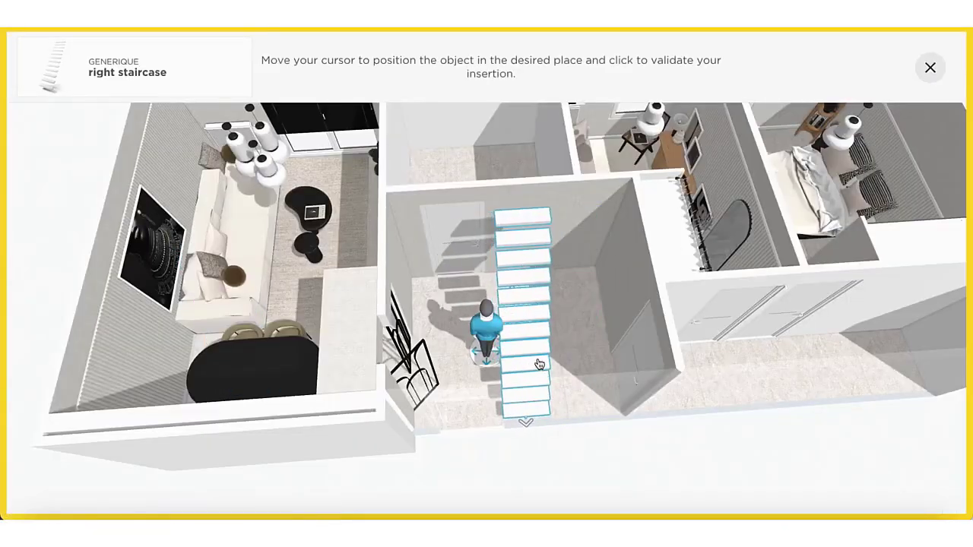
pyautogui.click(589, 365)
pyautogui.moveTo(571, 466); pyautogui.dragTo(600, 472)
pyautogui.click(682, 352)
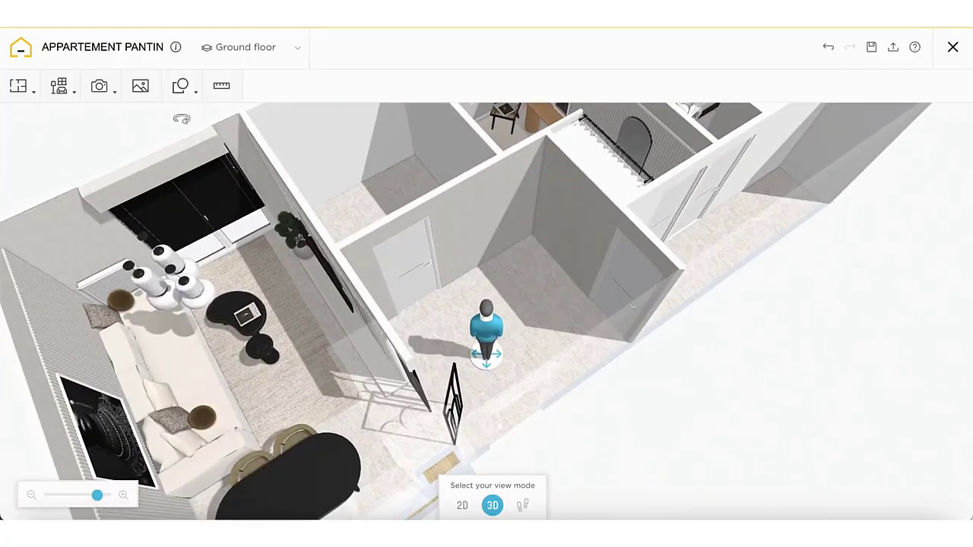
pyautogui.click(58, 86)
pyautogui.click(87, 148)
pyautogui.scroll(2, 477, 263)
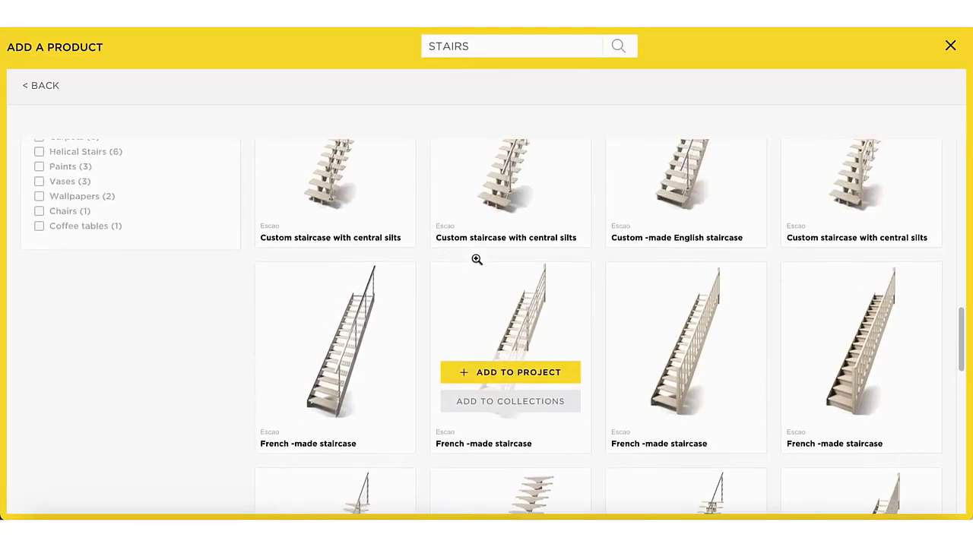
pyautogui.click(949, 45)
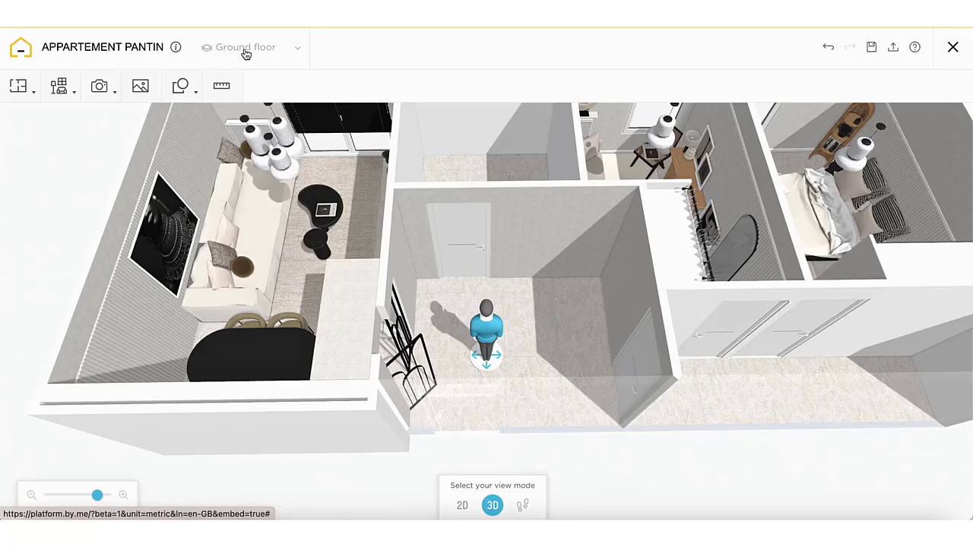
# Step: Add a basement below the ground floor and place the GENERIQUE right staircase in its central room
pyautogui.click(245, 49)
pyautogui.click(255, 271)
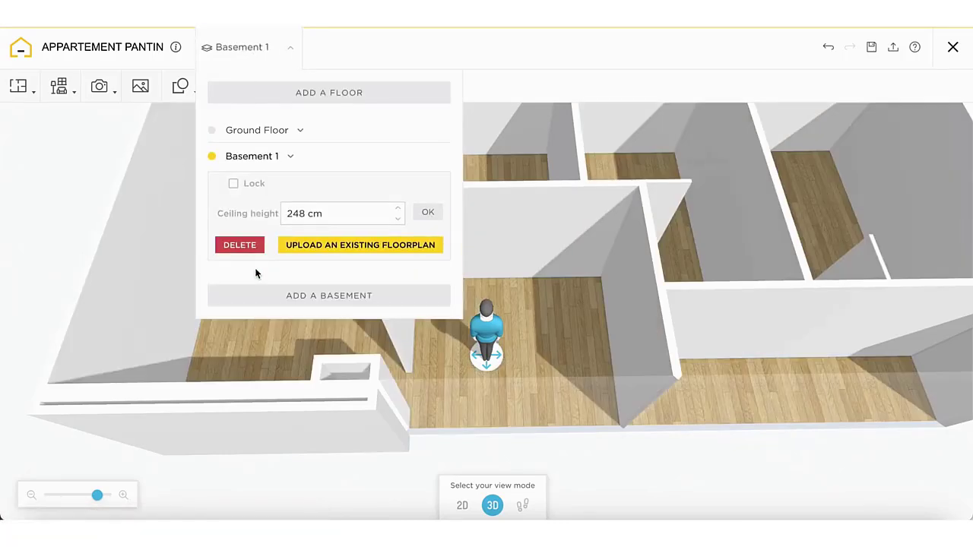
pyautogui.click(61, 89)
pyautogui.click(84, 152)
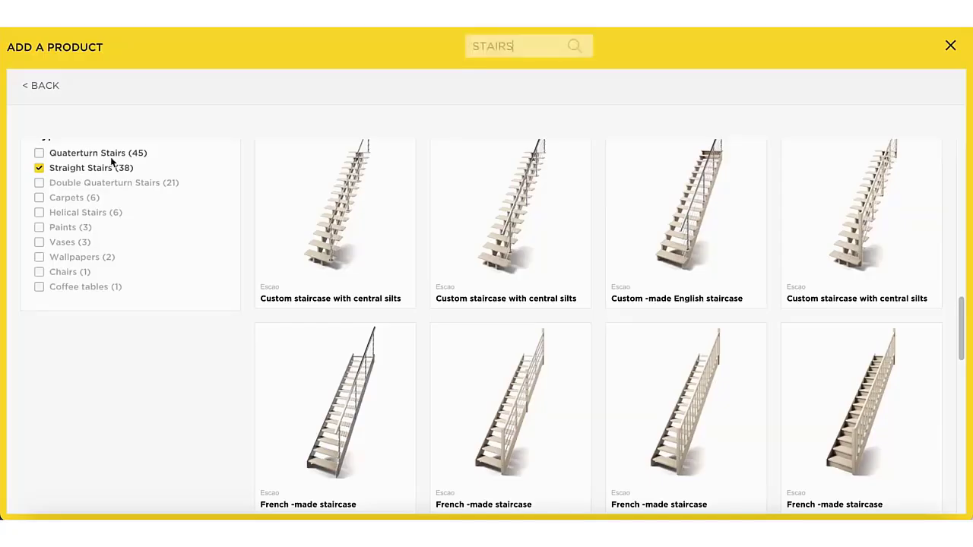
pyautogui.scroll(-5, 623, 400)
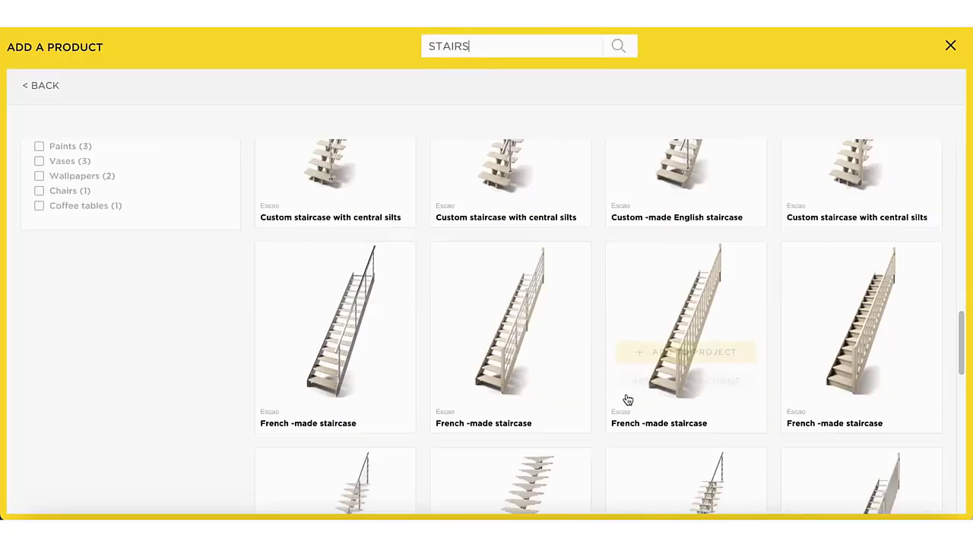
pyautogui.click(685, 311)
pyautogui.click(545, 330)
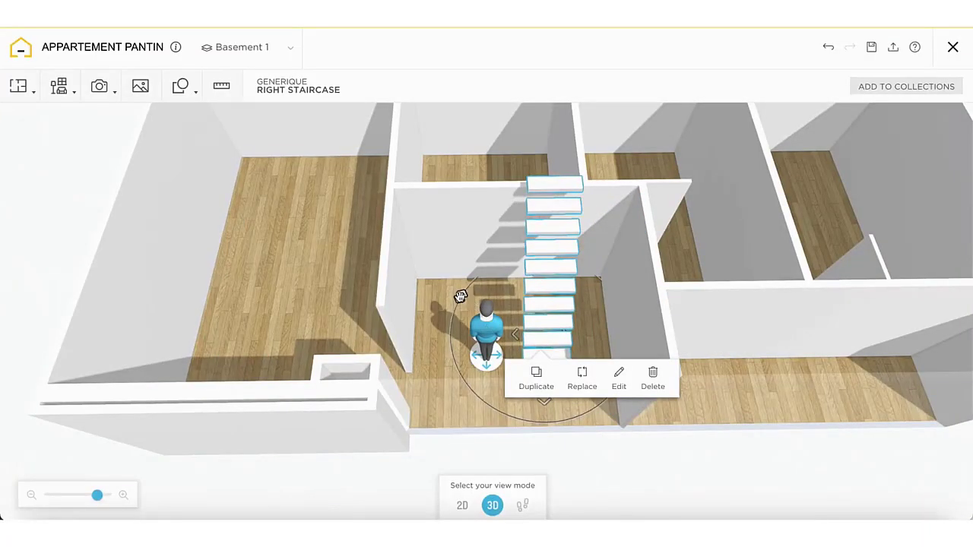
# Step: Rotate the basement staircase to run along the room's back wall, move it against that wall, and open the floor list
pyautogui.moveTo(461, 298); pyautogui.dragTo(500, 399)
pyautogui.moveTo(593, 335); pyautogui.dragTo(595, 293)
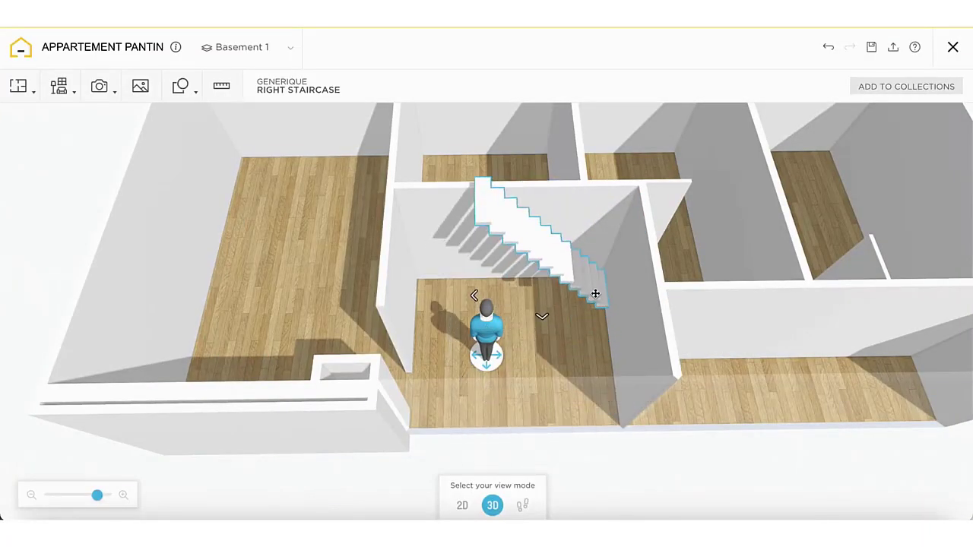
pyautogui.click(364, 282)
pyautogui.moveTo(357, 267); pyautogui.dragTo(440, 256)
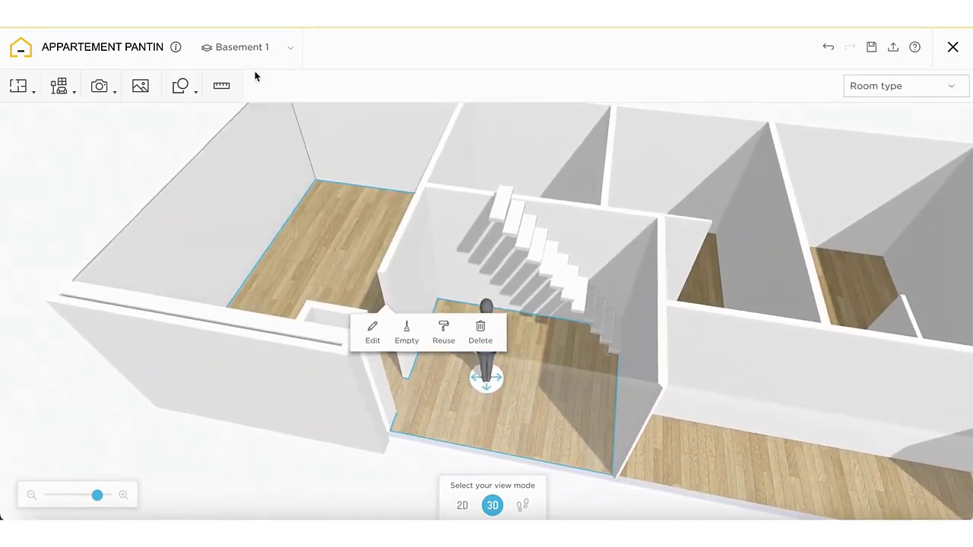
pyautogui.click(251, 52)
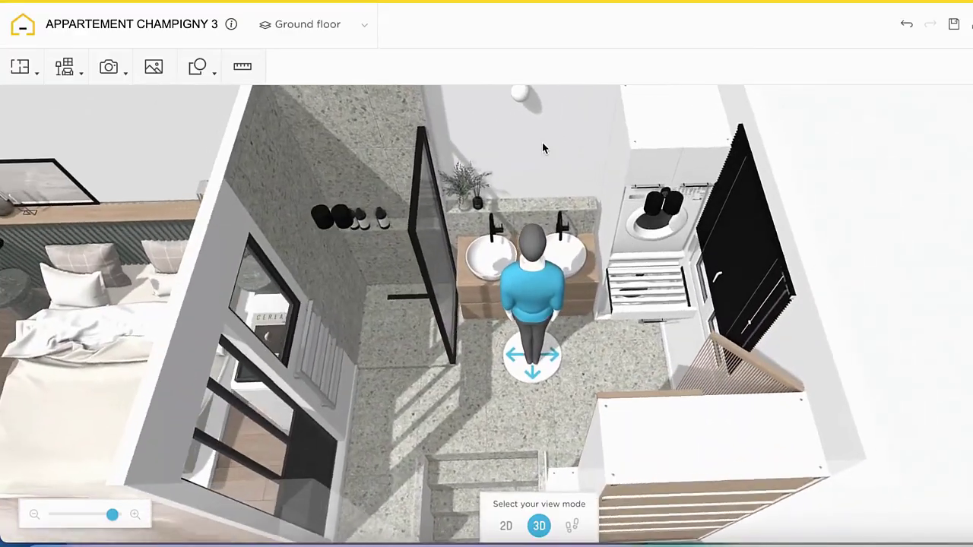
# Step: In the APPARTEMENT CHAMPIGNY 3 project, search the furniture catalogue for "MIRROR"
pyautogui.click(64, 67)
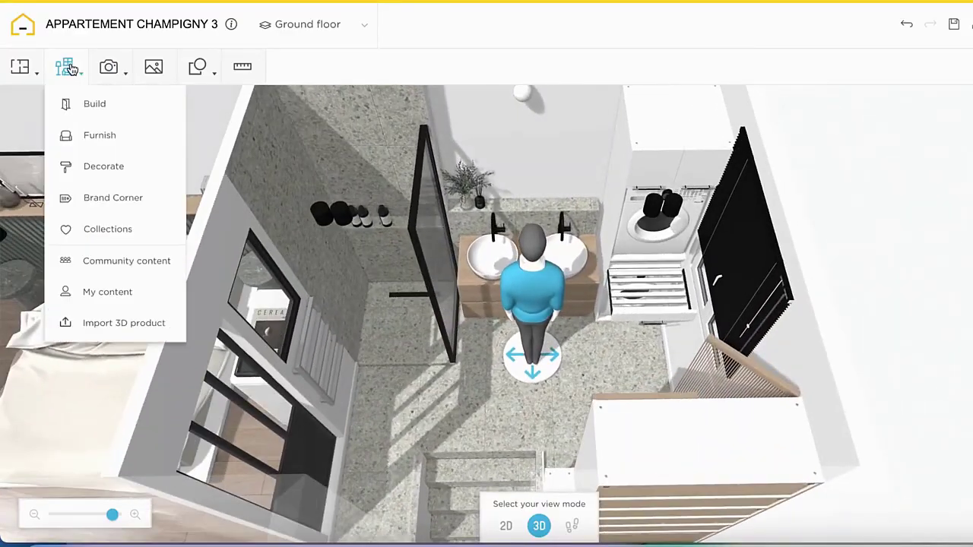
pyautogui.click(91, 134)
pyautogui.click(491, 23)
pyautogui.write('MIRROR')
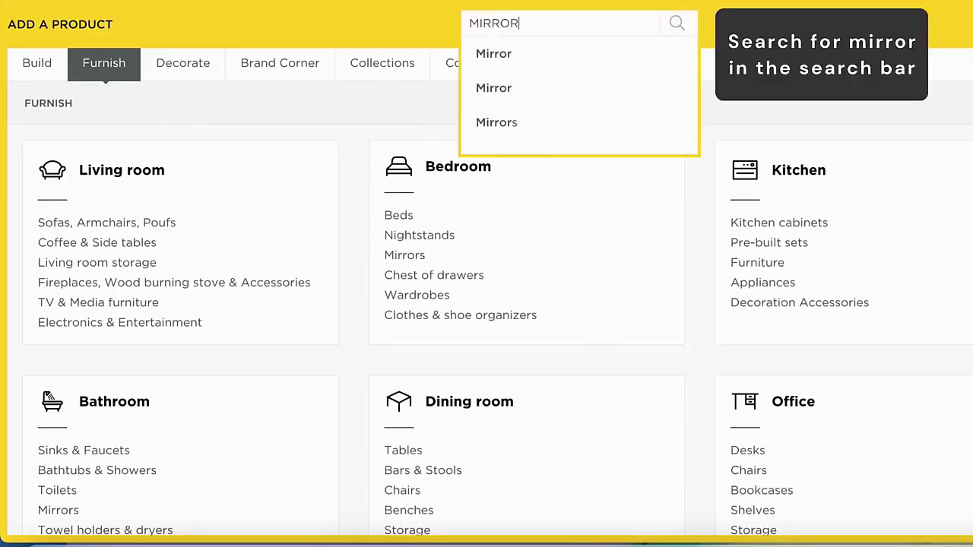
pyautogui.press('Return')
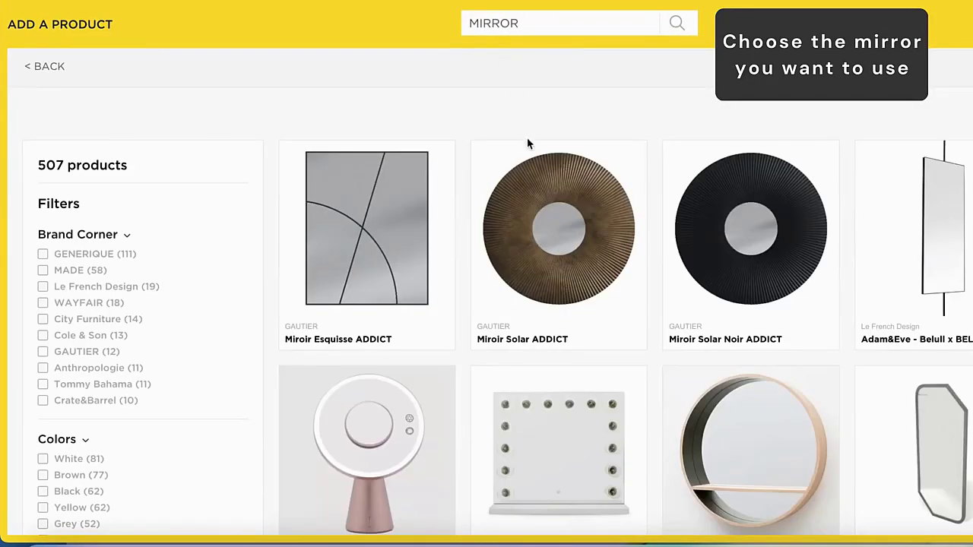
# Step: Insert the Reflet mirror W74 ADDICT above the washbasin nearest the shower and raise it on the bathroom wall
pyautogui.scroll(-20, 513, 356)
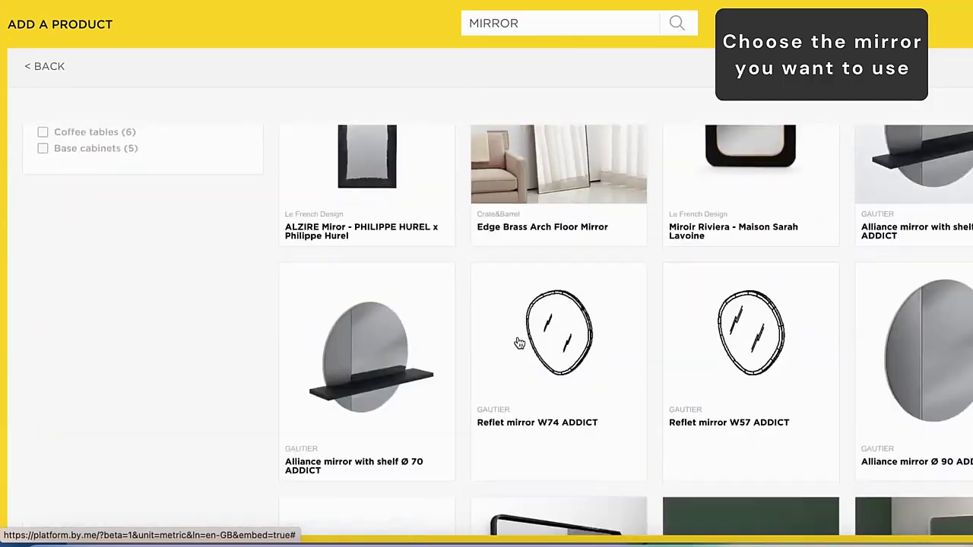
pyautogui.scroll(-3, 519, 344)
pyautogui.click(559, 210)
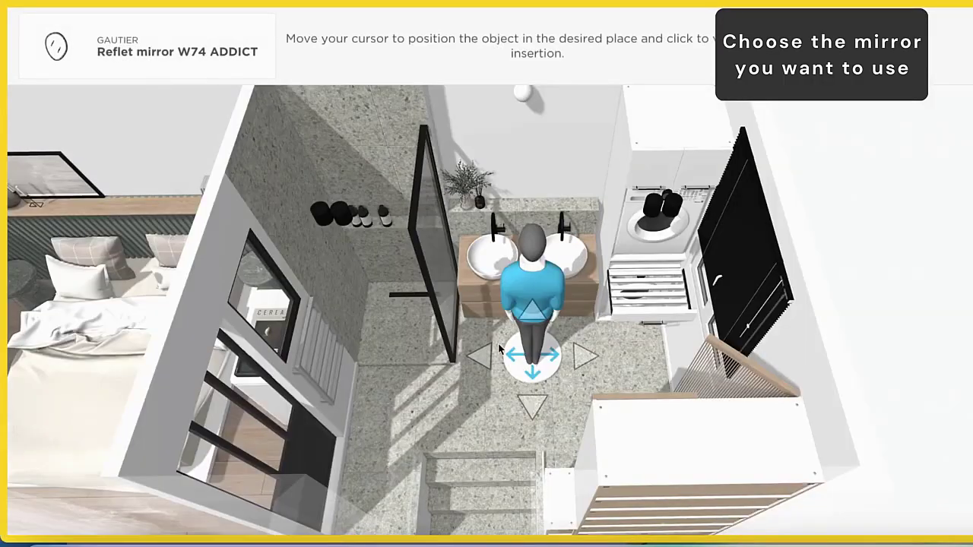
pyautogui.click(495, 370)
pyautogui.moveTo(490, 212); pyautogui.dragTo(502, 124)
# Step: Insert the Reflet mirror W57 ADDICT above the washbasin nearest the washing machine and raise it on the bathroom wall
pyautogui.moveTo(561, 304)
pyautogui.mouseDown()
pyautogui.moveTo(561, 175)
pyautogui.moveTo(559, 316)
pyautogui.mouseUp()
pyautogui.click(563, 278)
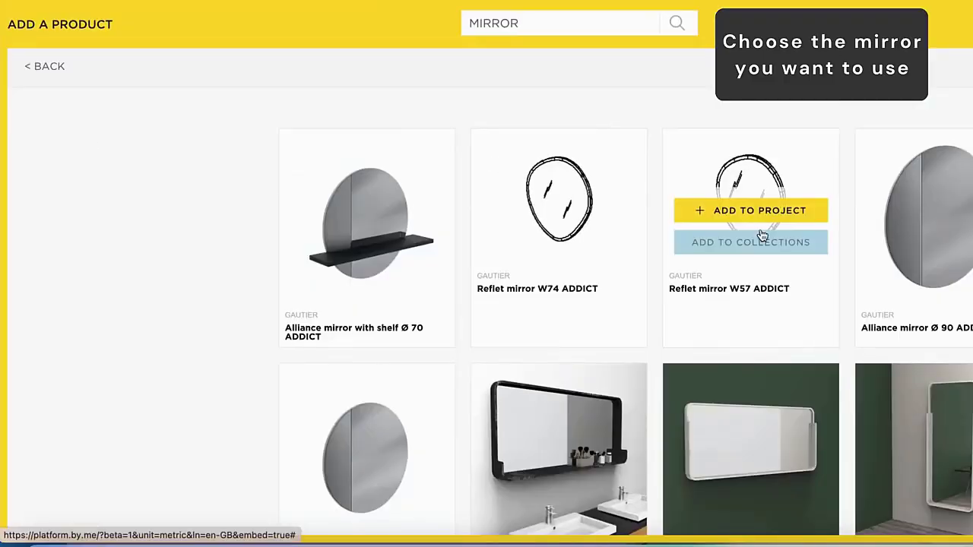
pyautogui.click(747, 208)
pyautogui.click(630, 323)
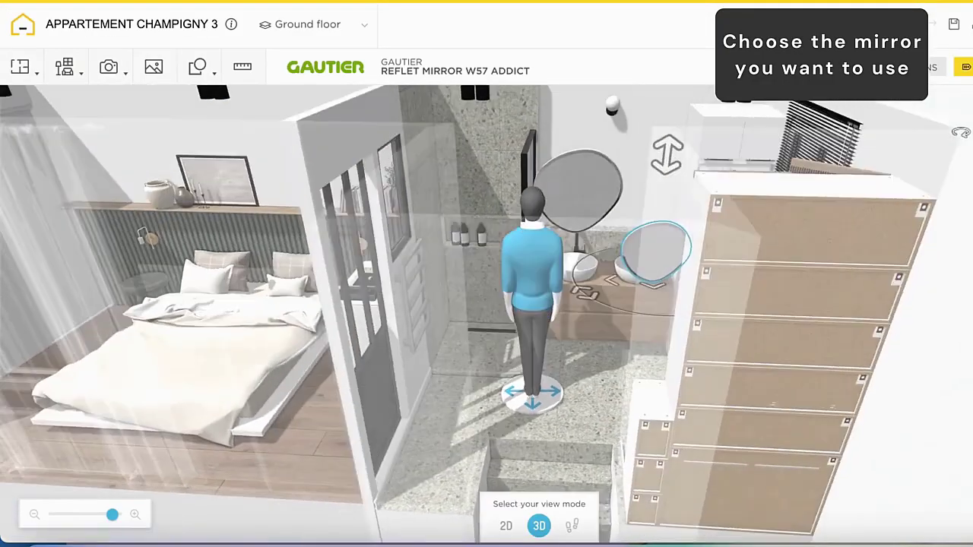
pyautogui.moveTo(561, 228); pyautogui.dragTo(556, 201)
pyautogui.moveTo(658, 157); pyautogui.dragTo(654, 128)
# Step: Align the mirrors with the wall behind the washbasins in the 2D plan and switch back to 3D
pyautogui.moveTo(593, 198); pyautogui.dragTo(577, 372)
pyautogui.click(505, 526)
pyautogui.scroll(5, 474, 435)
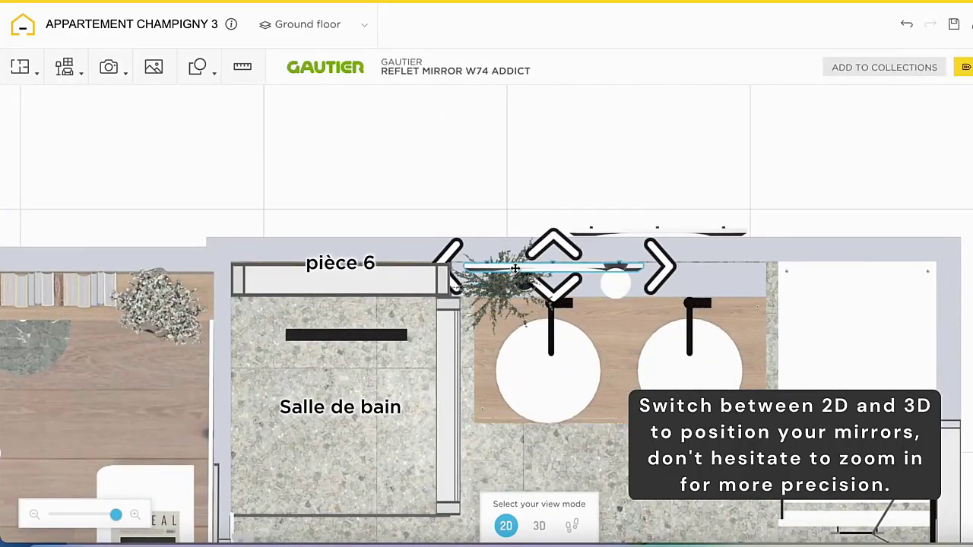
pyautogui.click(540, 528)
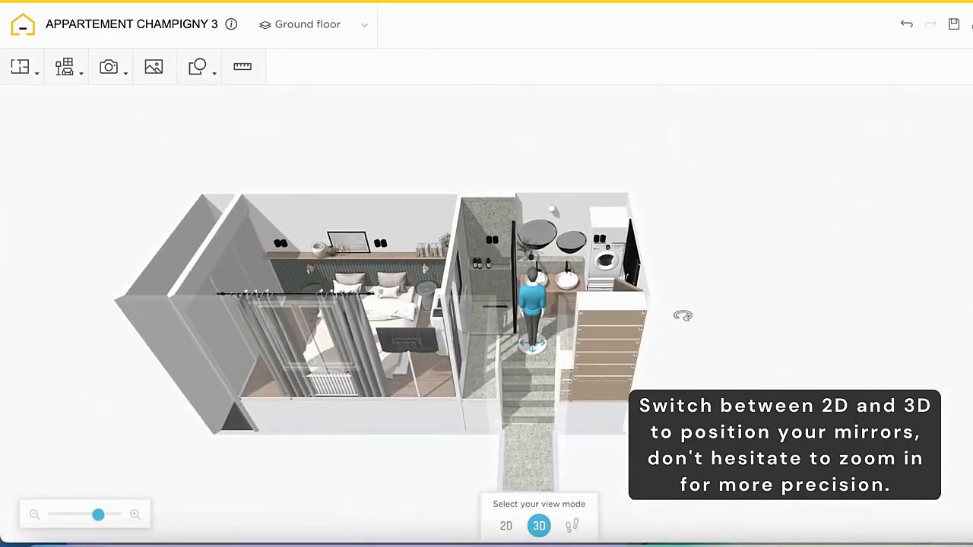
# Step: Examine the mirrors placed above the bathroom washbasins up close from another angle in 3D
pyautogui.moveTo(682, 315); pyautogui.dragTo(430, 352)
pyautogui.moveTo(98, 515); pyautogui.dragTo(115, 518)
pyautogui.moveTo(404, 404)
pyautogui.mouseDown()
pyautogui.moveTo(412, 421)
pyautogui.moveTo(377, 420)
pyautogui.moveTo(402, 415)
pyautogui.mouseUp()
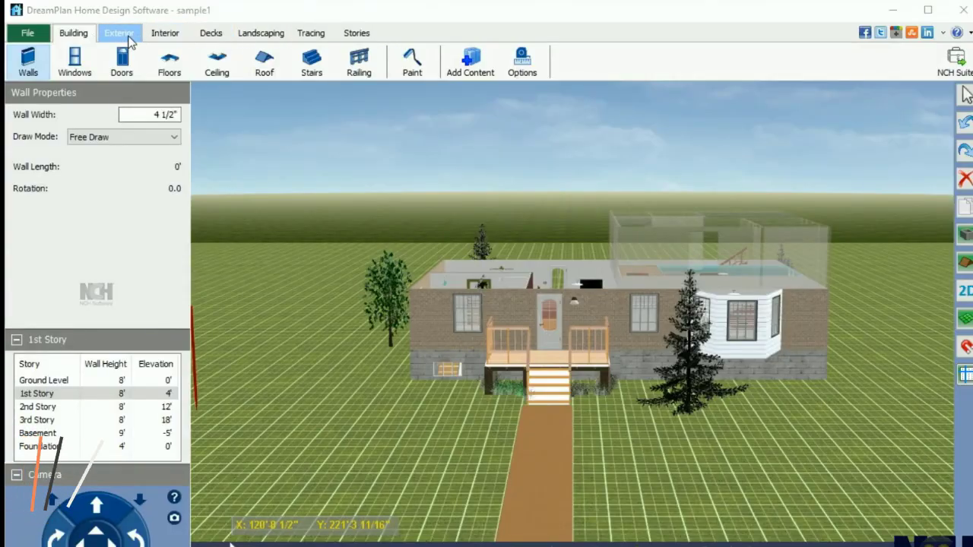
# Step: Switch to DreamPlan and download the Kitchen Accessories #1, Bathroom Accessories #1, Trees and Plants #1 and Sports & Leisure packages from the online content library
pyautogui.click(127, 36)
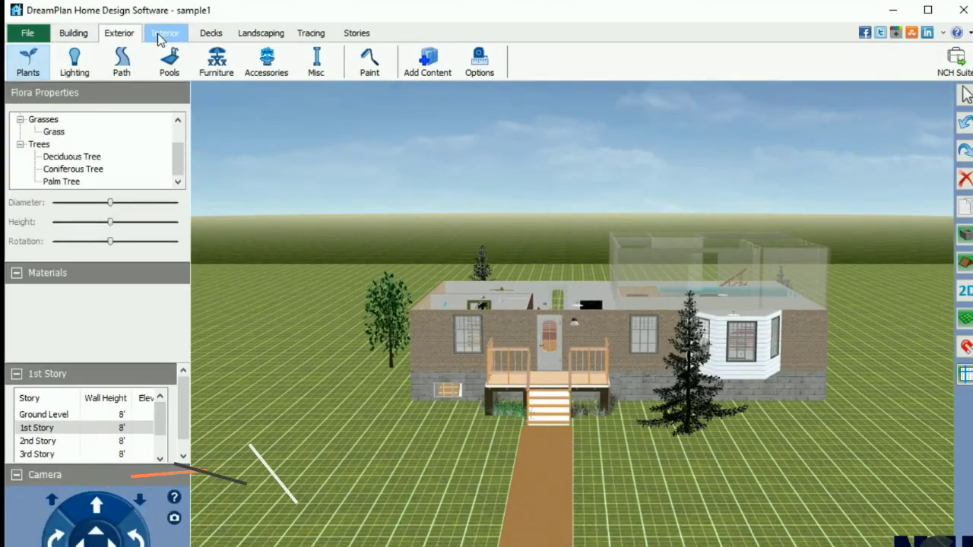
pyautogui.click(482, 65)
pyautogui.click(245, 211)
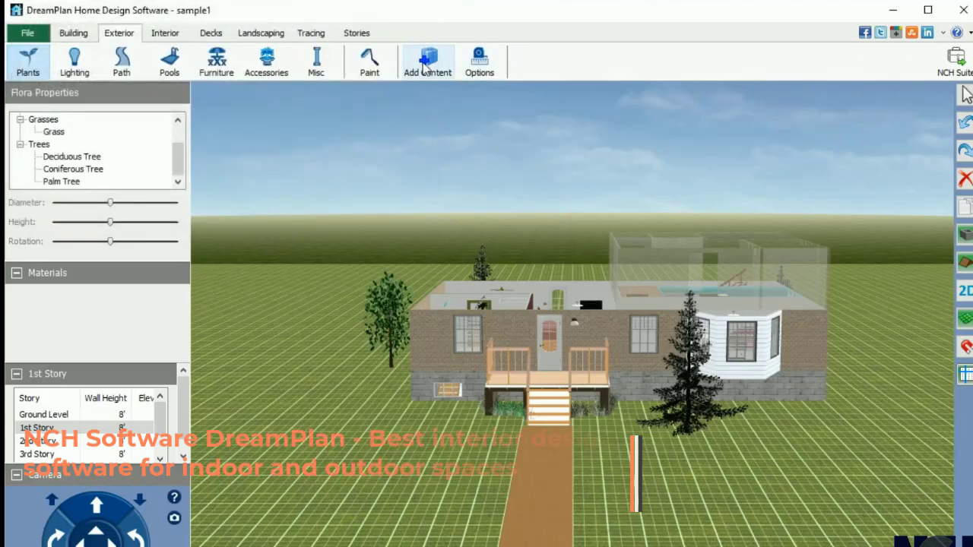
pyautogui.click(424, 64)
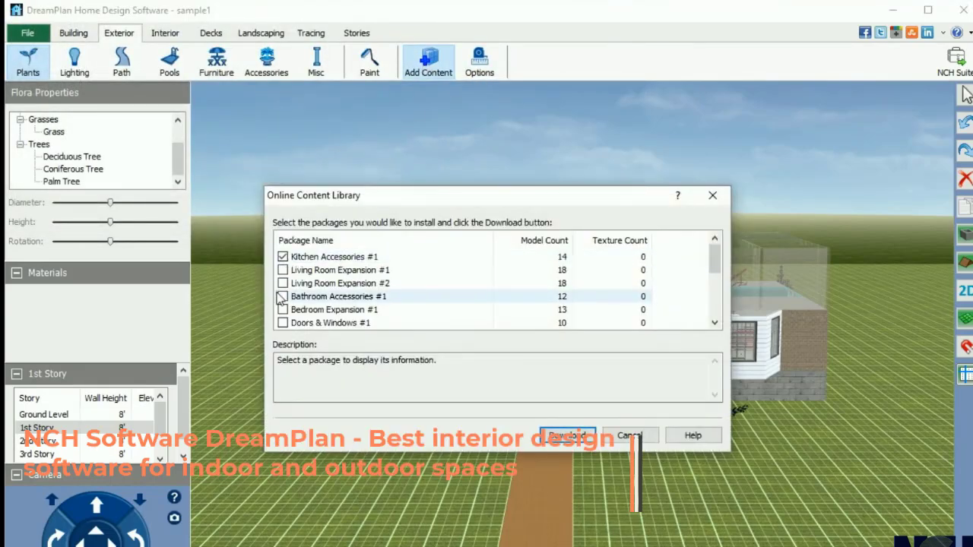
pyautogui.click(564, 435)
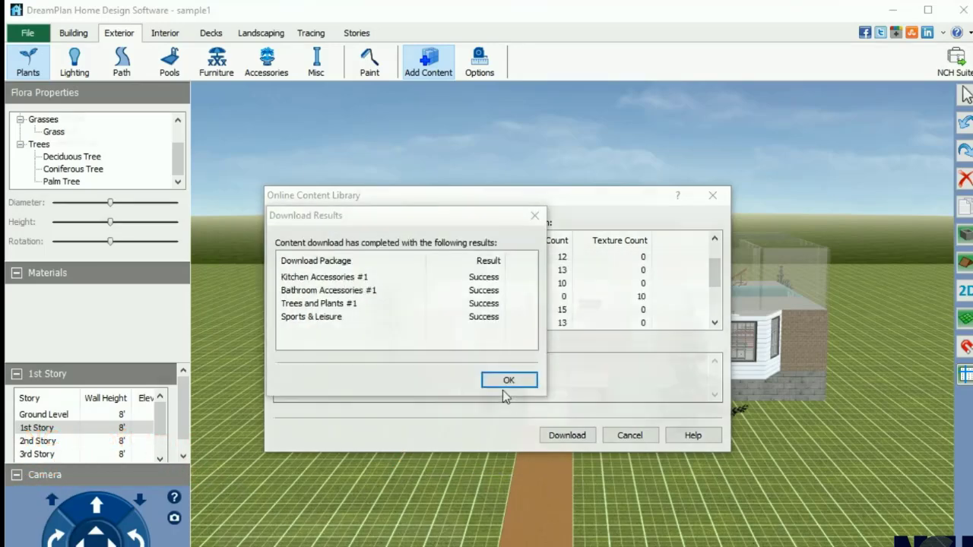
pyautogui.click(506, 382)
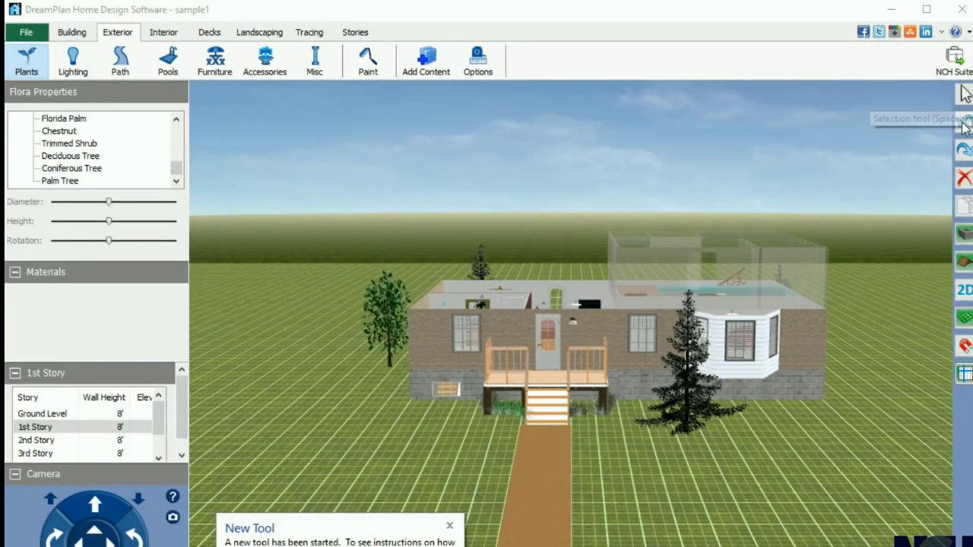
# Step: Examine the sample house in 2D and from several distances and sides in 3D
pyautogui.click(964, 291)
pyautogui.click(964, 292)
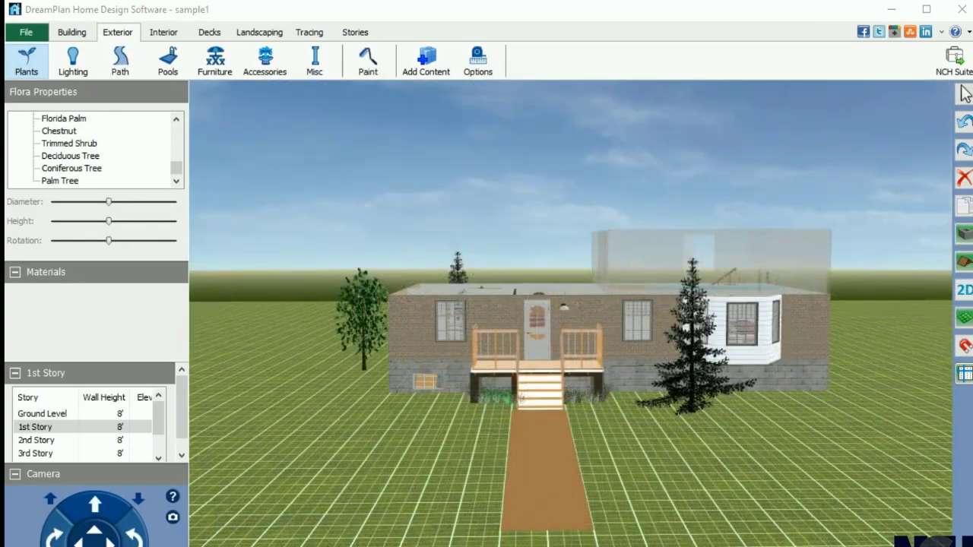
pyautogui.click(61, 33)
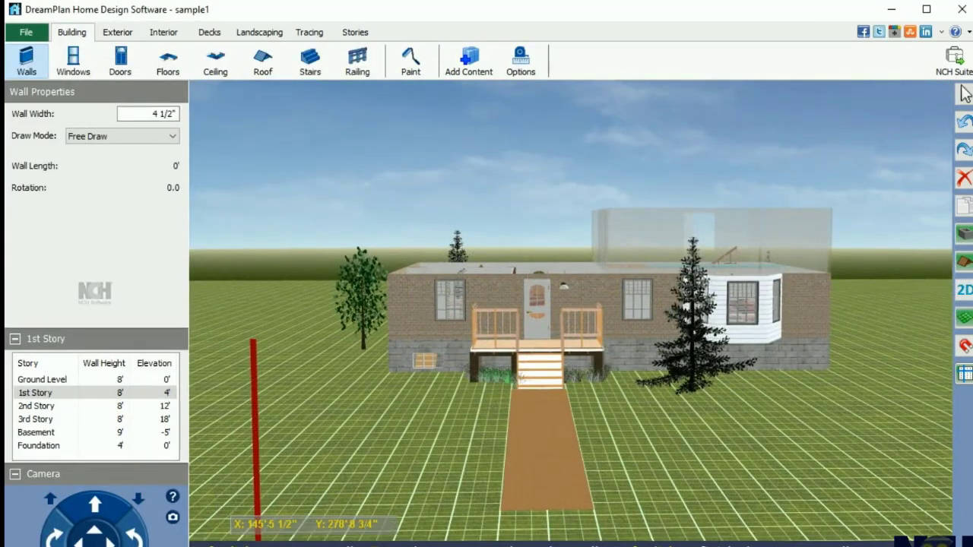
pyautogui.click(134, 538)
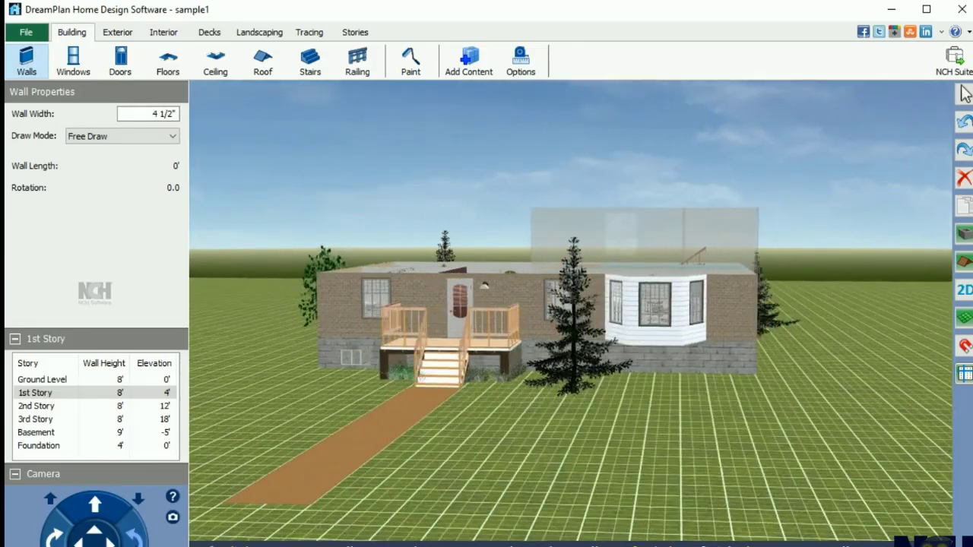
pyautogui.click(79, 542)
pyautogui.click(95, 531)
pyautogui.click(95, 505)
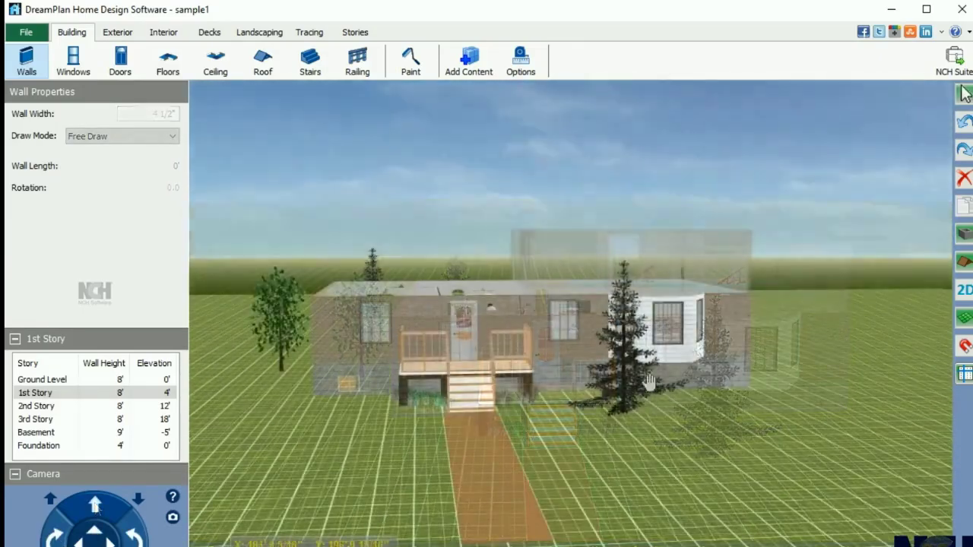
pyautogui.moveTo(487, 319); pyautogui.dragTo(701, 220)
pyautogui.moveTo(594, 219); pyautogui.dragTo(618, 218)
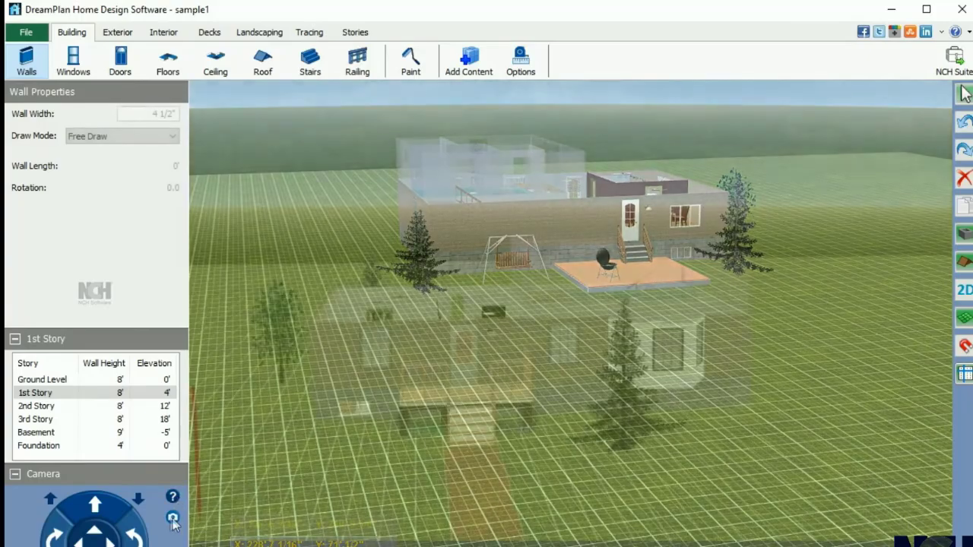
pyautogui.click(172, 517)
pyautogui.click(431, 371)
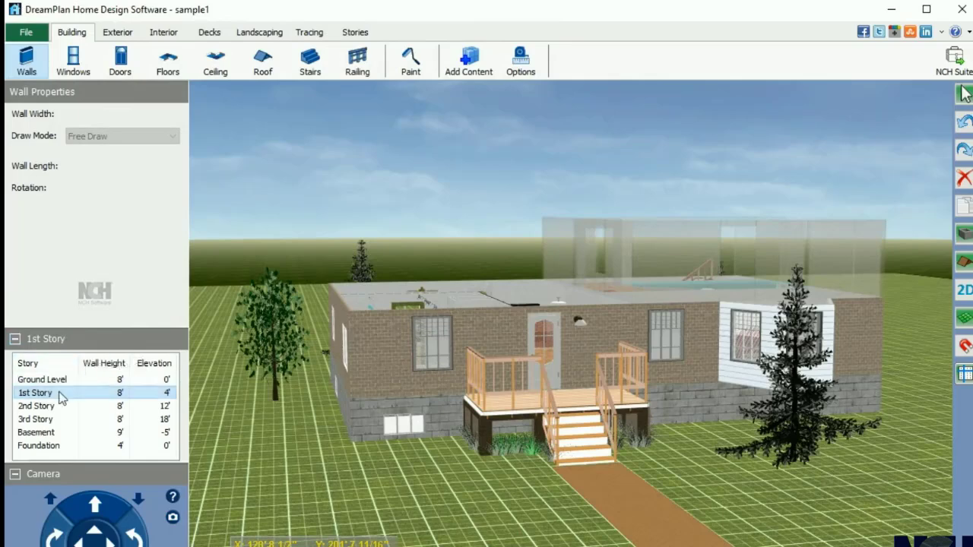
# Step: Show the house's 3rd Story, Basement and 1st Story in turn
pyautogui.click(45, 420)
pyautogui.click(582, 324)
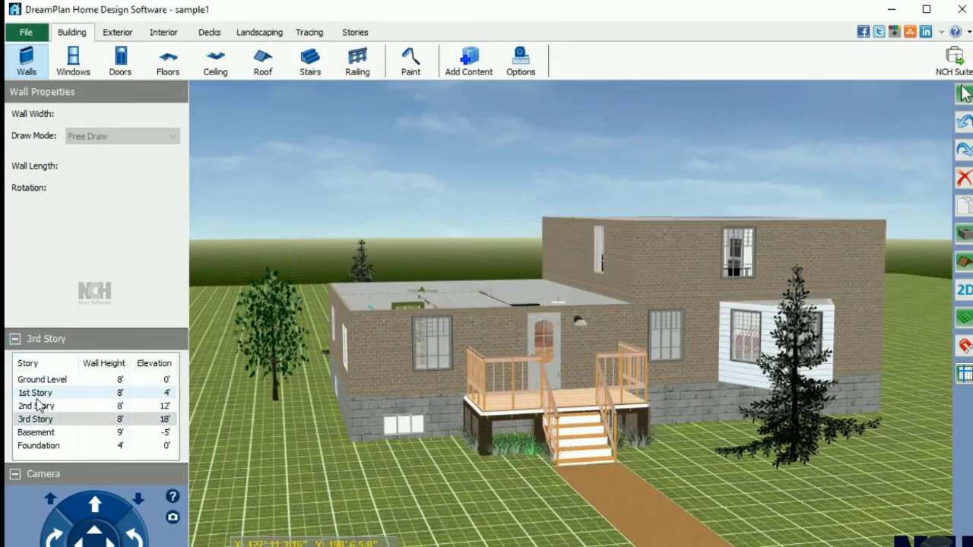
pyautogui.click(36, 432)
pyautogui.click(36, 392)
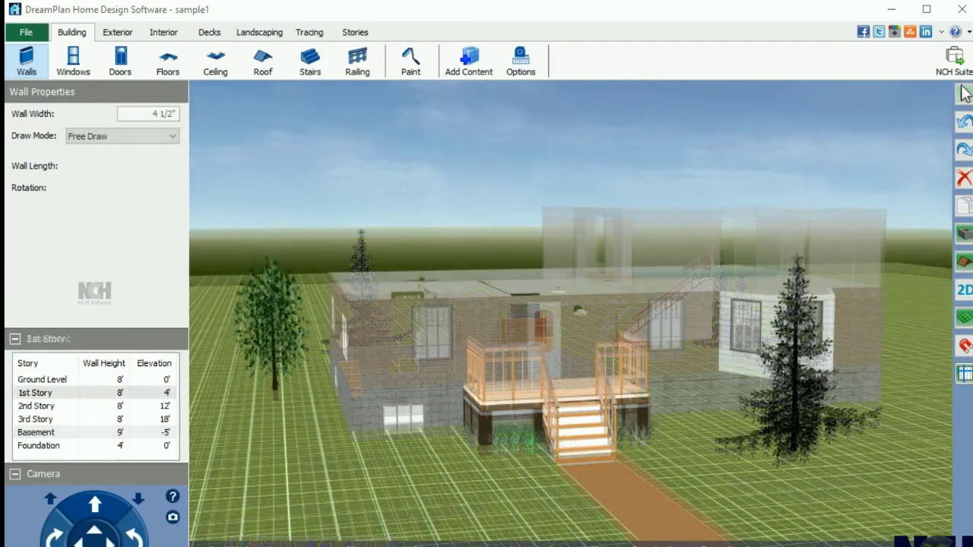
pyautogui.click(85, 72)
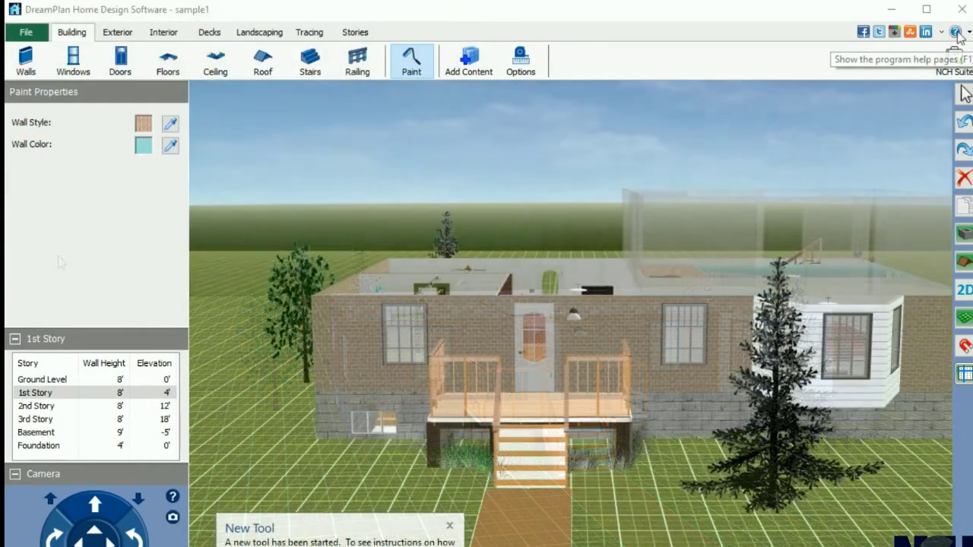
pyautogui.click(968, 33)
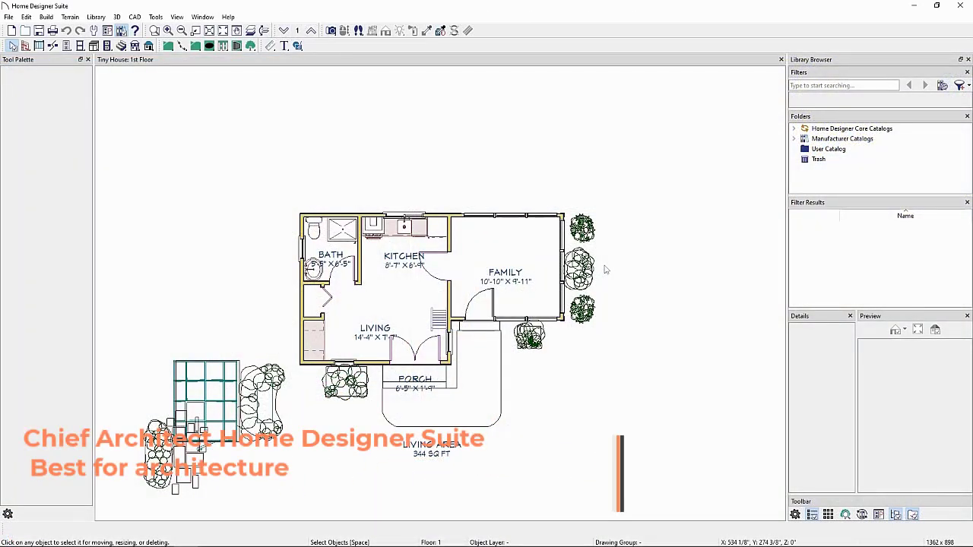
# Step: Switch to Home Designer Suite and create an elevation view facing the family room's outer end wall in the Tiny House plan
pyautogui.click(117, 16)
pyautogui.moveTo(125, 34)
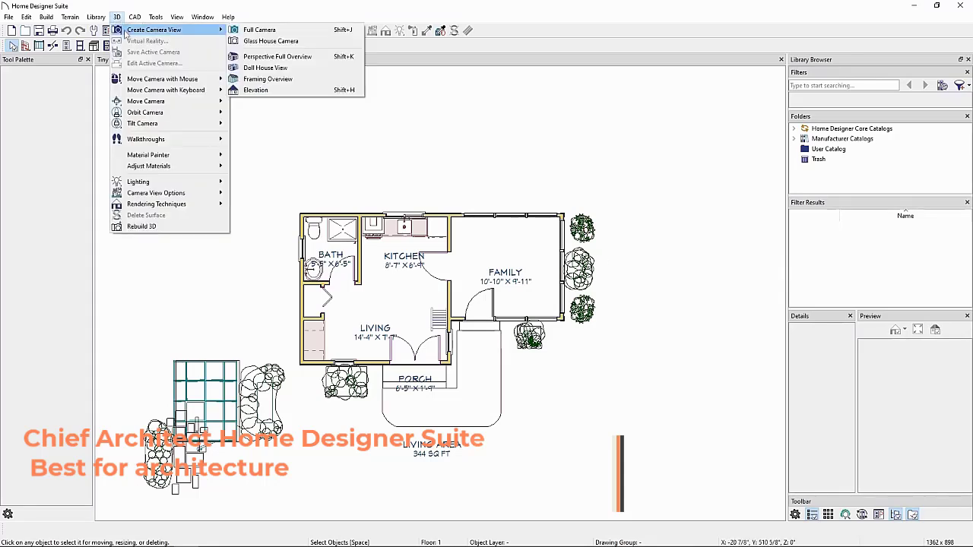
pyautogui.click(289, 91)
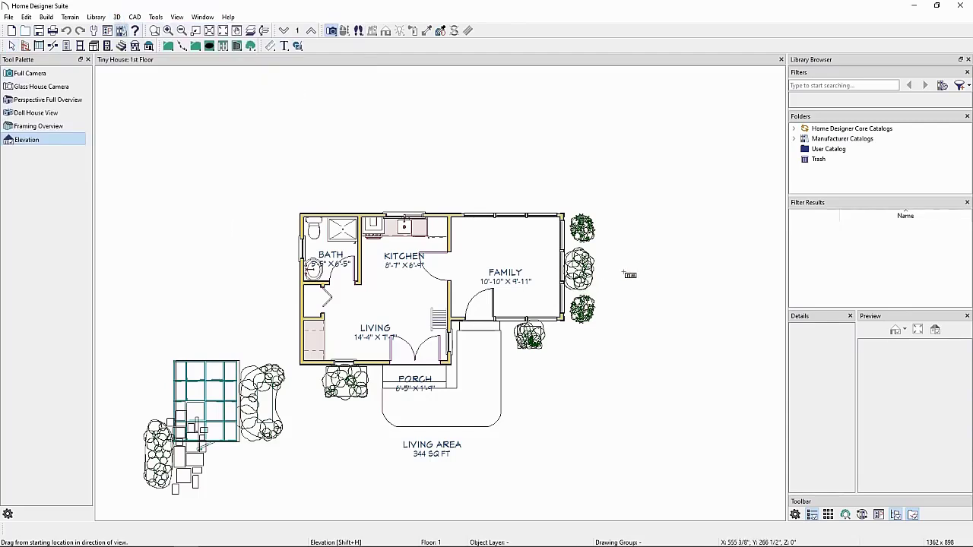
pyautogui.moveTo(502, 276); pyautogui.dragTo(625, 271)
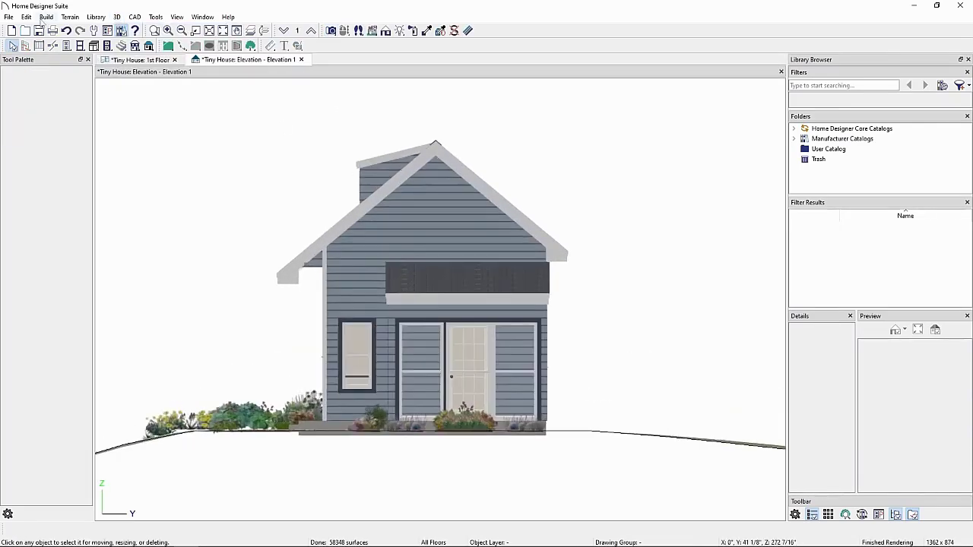
# Step: Place a standard window high in the gable wall, left of the roof ridge
pyautogui.click(46, 17)
pyautogui.moveTo(64, 73)
pyautogui.click(148, 74)
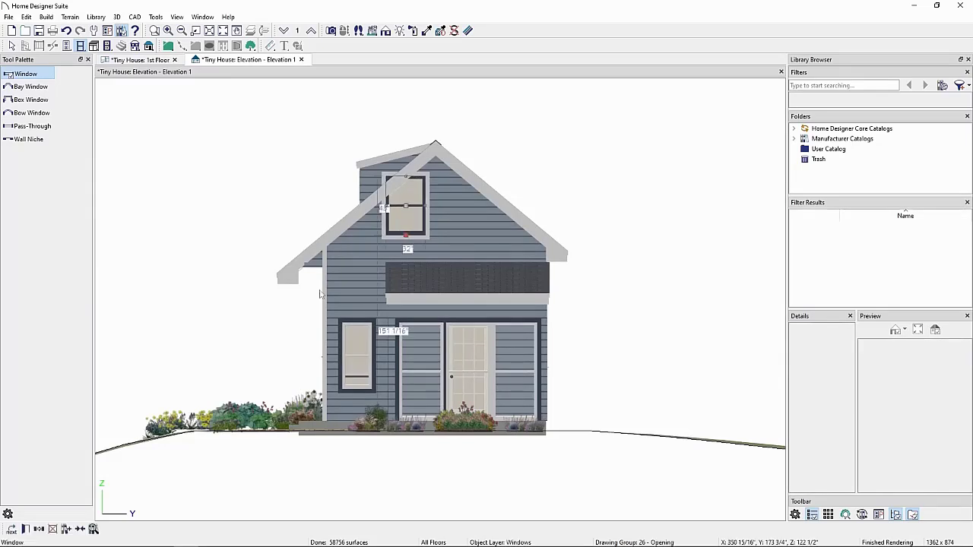
# Step: Match the gable window's shape to the roof slope and lower its top edge to clear the roof trim
pyautogui.click(25, 529)
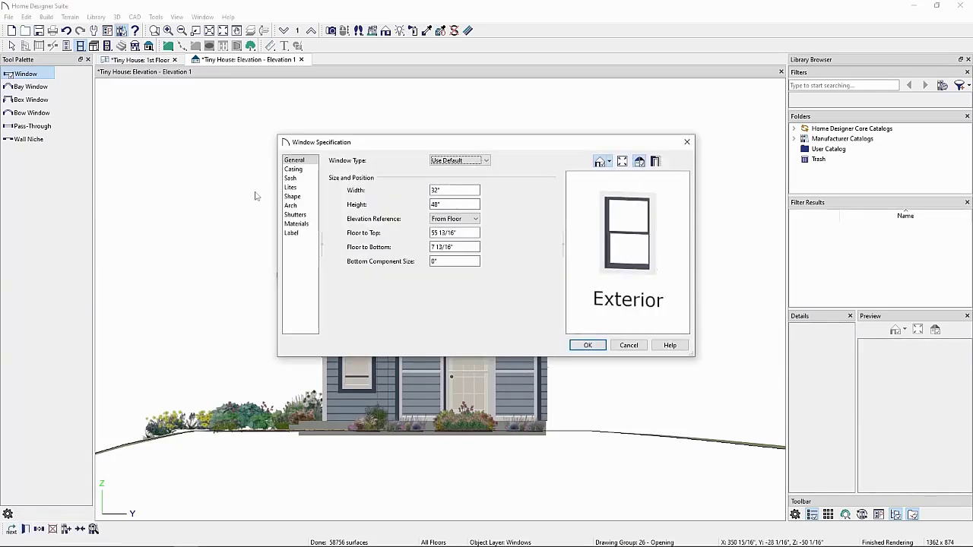
pyautogui.click(289, 196)
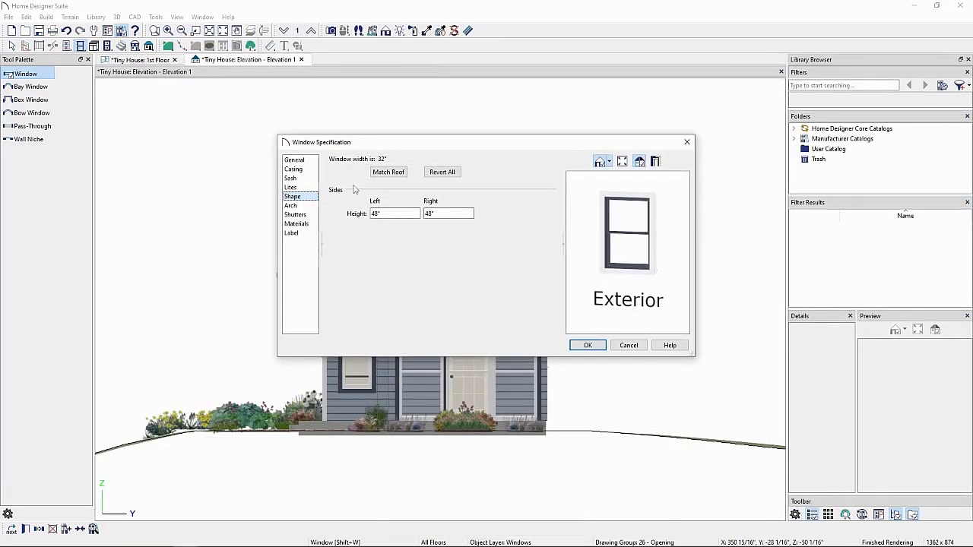
pyautogui.click(388, 172)
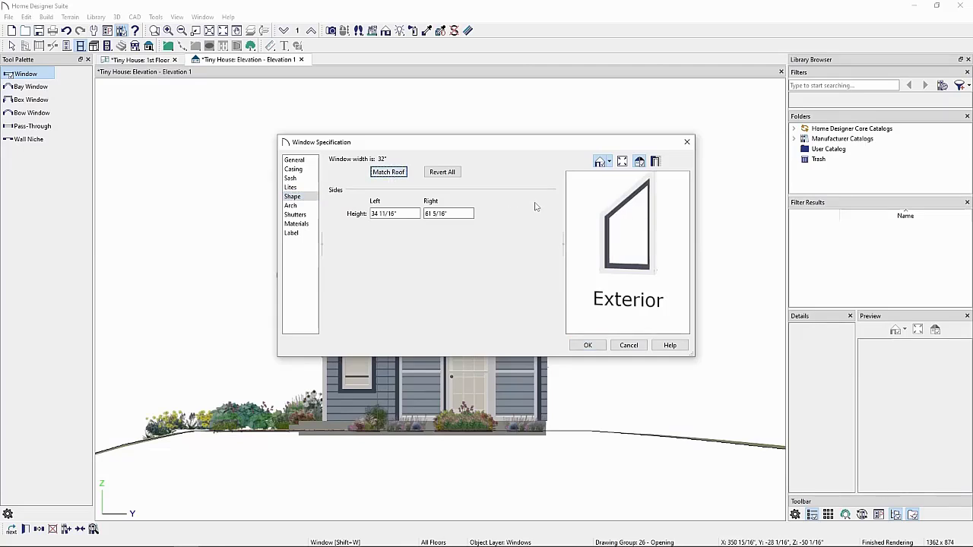
pyautogui.click(456, 174)
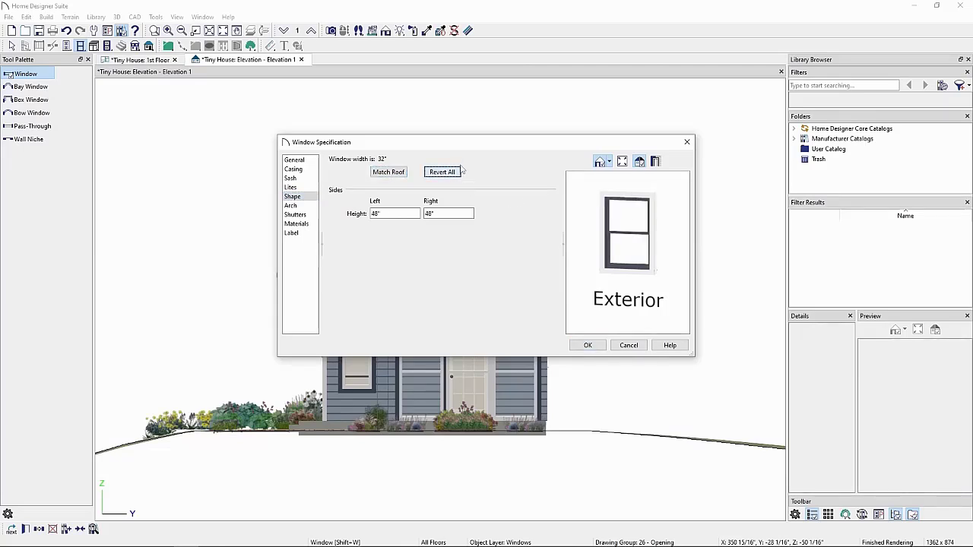
pyautogui.click(388, 172)
pyautogui.click(587, 345)
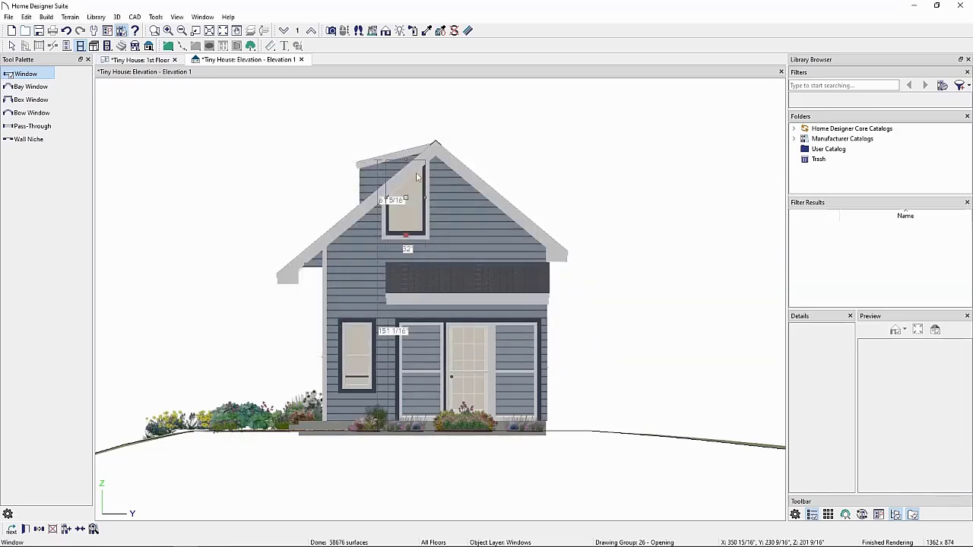
pyautogui.moveTo(406, 160); pyautogui.dragTo(406, 179)
pyautogui.click(520, 165)
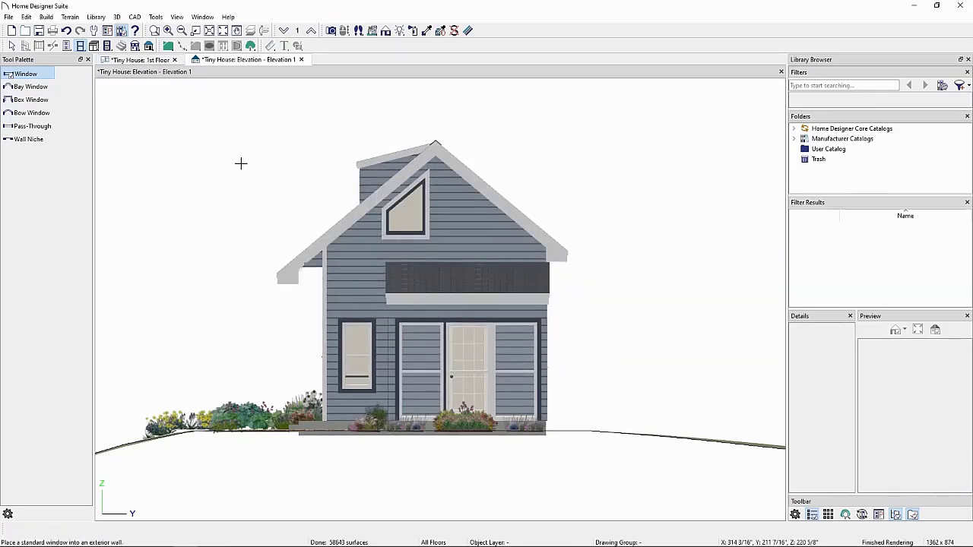
# Step: Place a second window right of the ridge, match its shape to the roof and lower its top edge
pyautogui.click(465, 195)
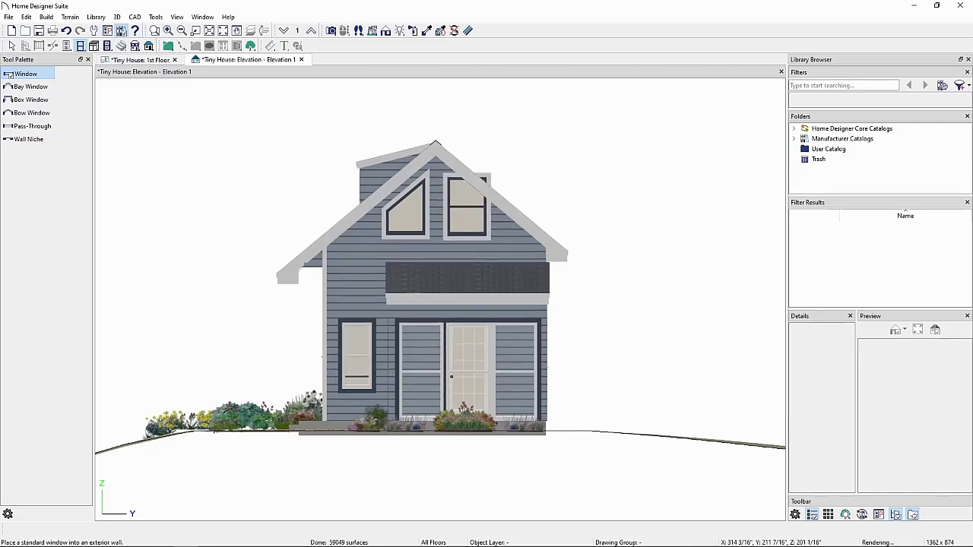
pyautogui.click(26, 529)
pyautogui.click(302, 196)
pyautogui.click(388, 174)
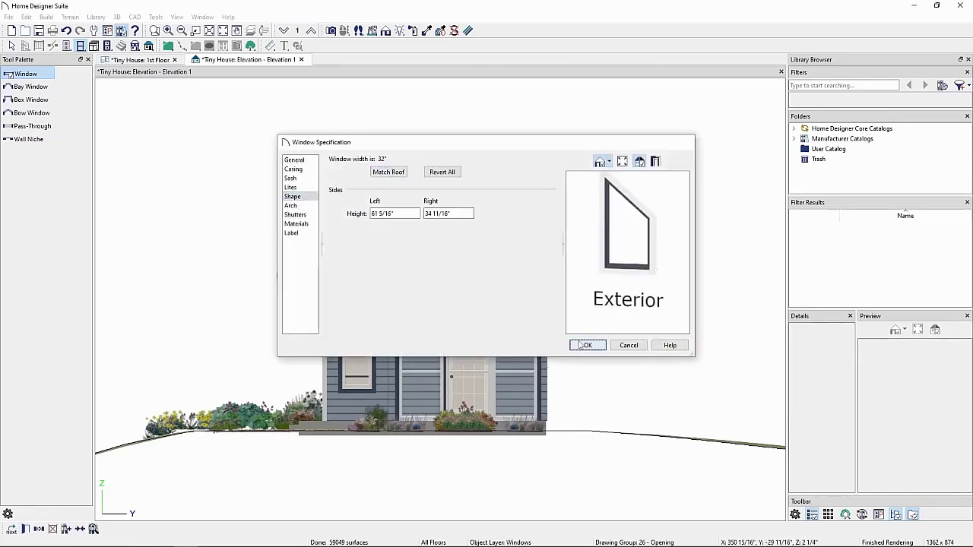
pyautogui.click(585, 345)
pyautogui.moveTo(468, 160); pyautogui.dragTo(469, 179)
# Step: Open the Attic level of the Tiny House floor plan
pyautogui.click(144, 60)
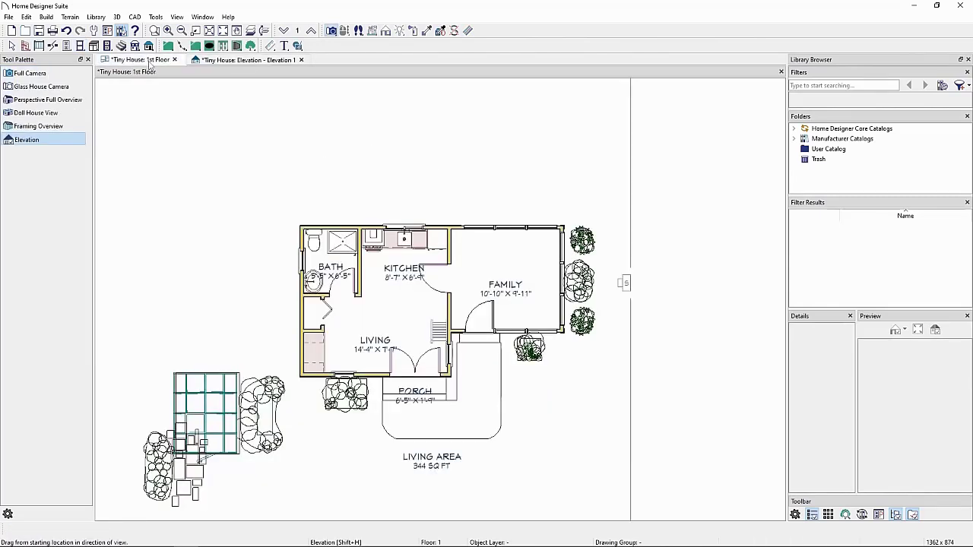
pyautogui.press('space')
pyautogui.click(311, 31)
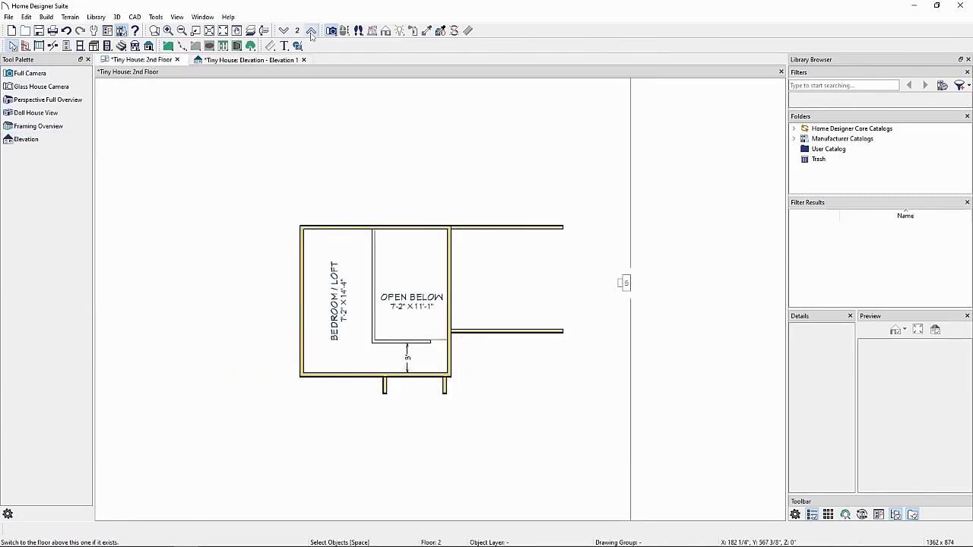
pyautogui.click(311, 31)
pyautogui.scroll(2, 427, 289)
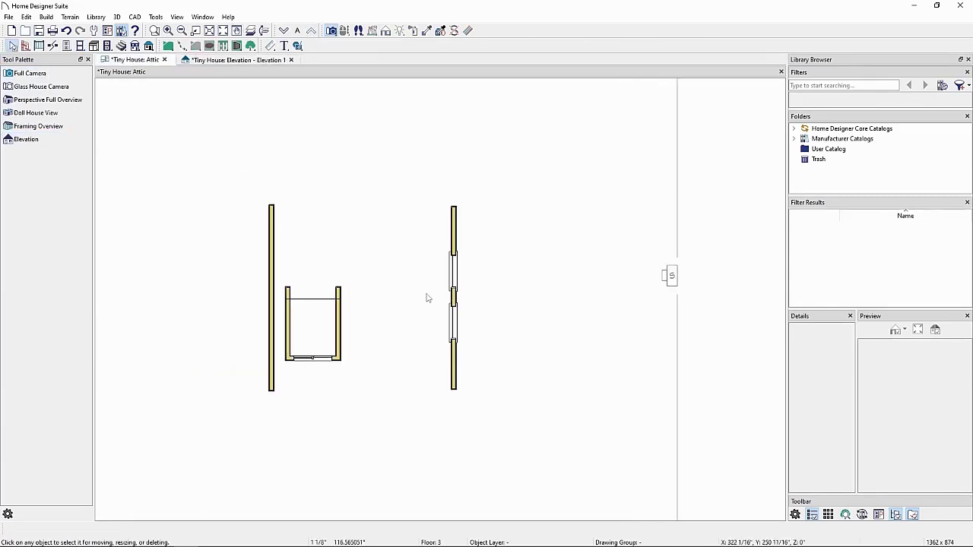
# Step: Show temporary dimensions and set the distance from the wall's upper end to the upper gable window to 4' 7/16"
pyautogui.click(177, 17)
pyautogui.click(258, 183)
pyautogui.click(455, 271)
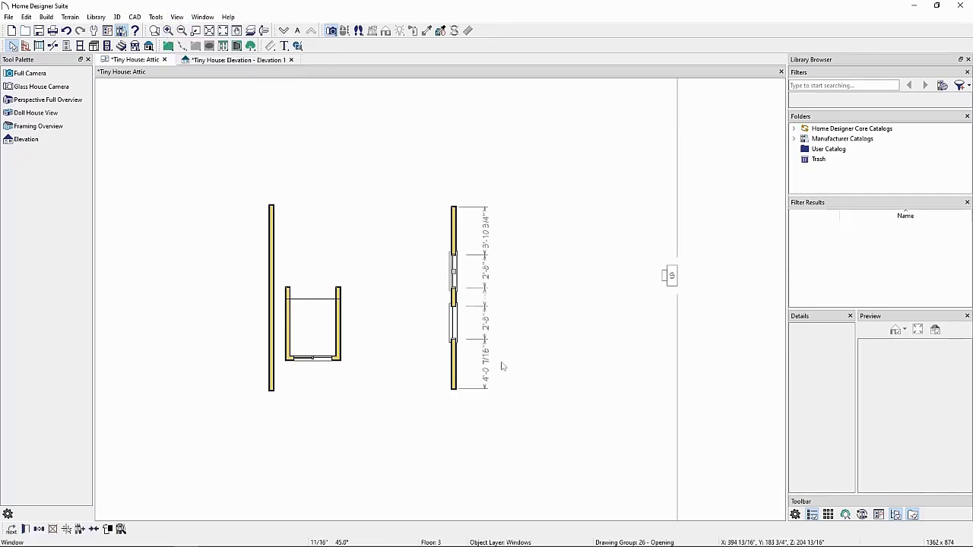
pyautogui.click(486, 235)
pyautogui.write('4\' 7/16"')
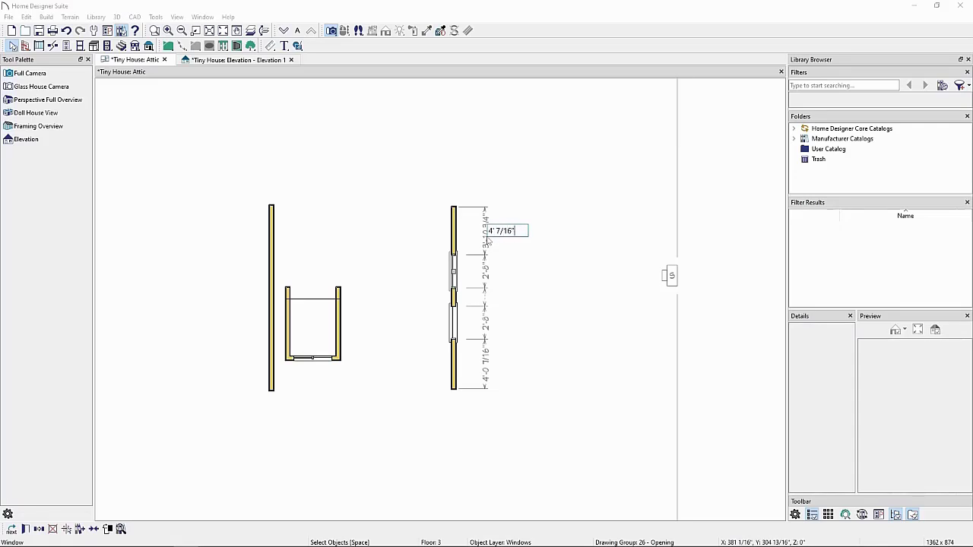
pyautogui.press('Return')
# Step: In Elevation 1, check the left gable window's specification and set the right gable window's height to 46 13/16"
pyautogui.click(236, 59)
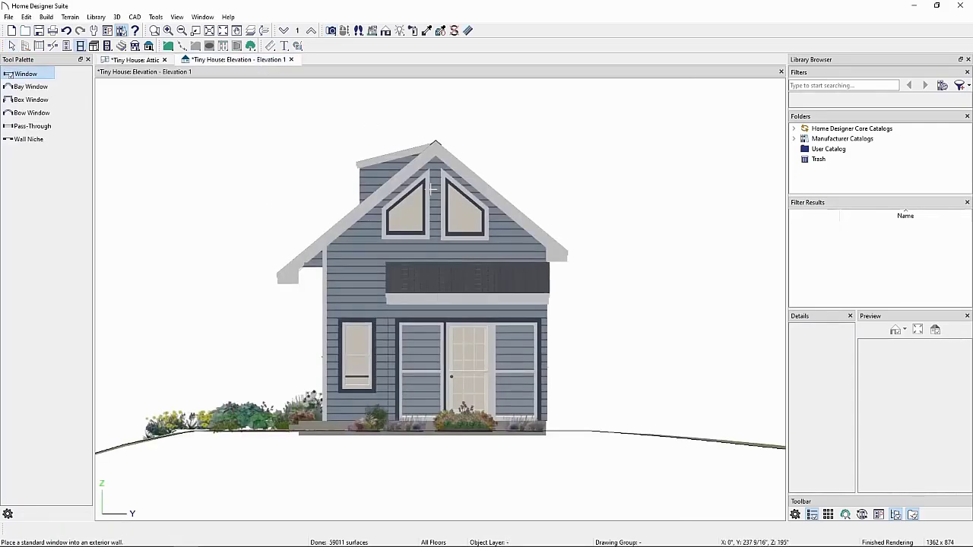
pyautogui.press('space')
pyautogui.click(406, 221)
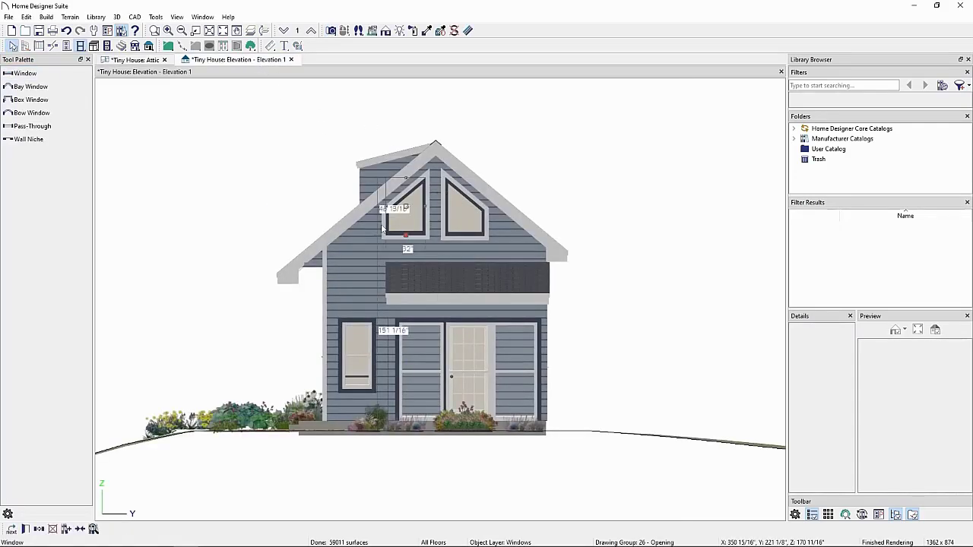
pyautogui.click(25, 529)
pyautogui.press('Return')
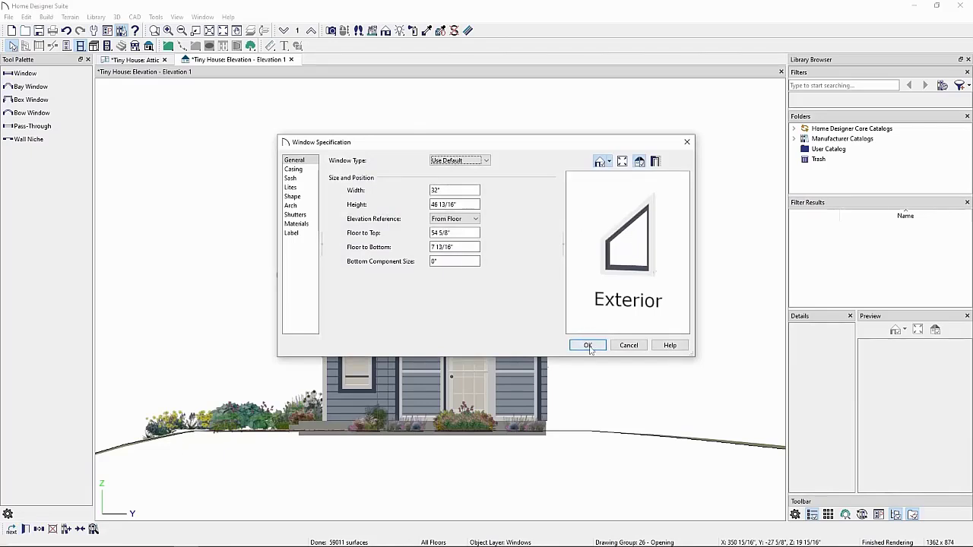
pyautogui.click(459, 227)
pyautogui.click(25, 529)
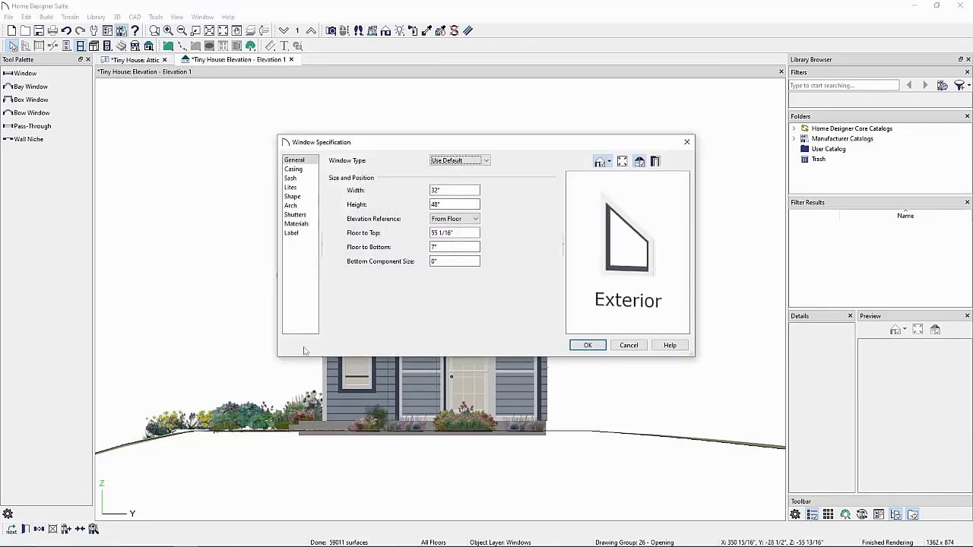
pyautogui.moveTo(461, 205); pyautogui.dragTo(349, 214)
pyautogui.write('46 13/16')
pyautogui.press('Tab')
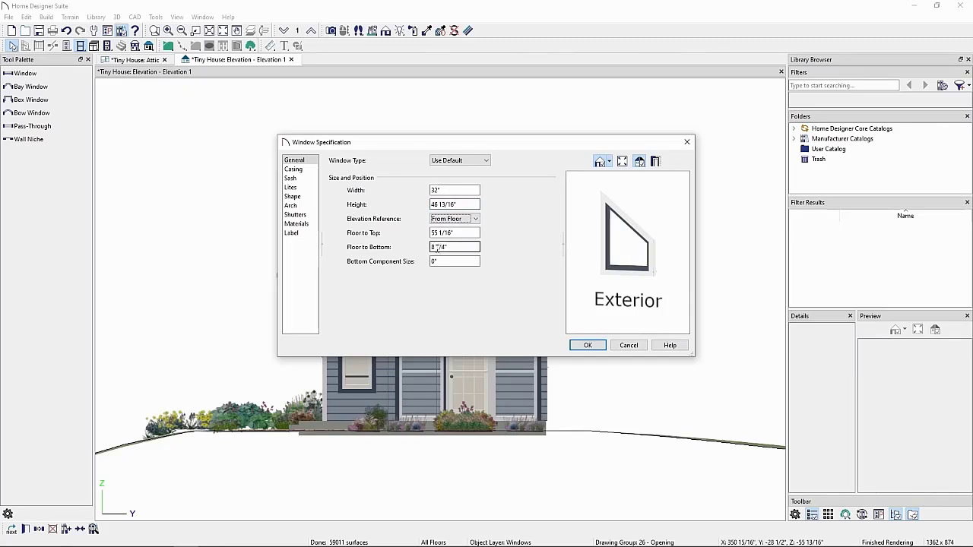
# Step: Set the right gable window's floor-to-bottom distance to 7 13/16" and apply the specification
pyautogui.moveTo(435, 247); pyautogui.dragTo(426, 249)
pyautogui.write('13/16')
pyautogui.press('Tab')
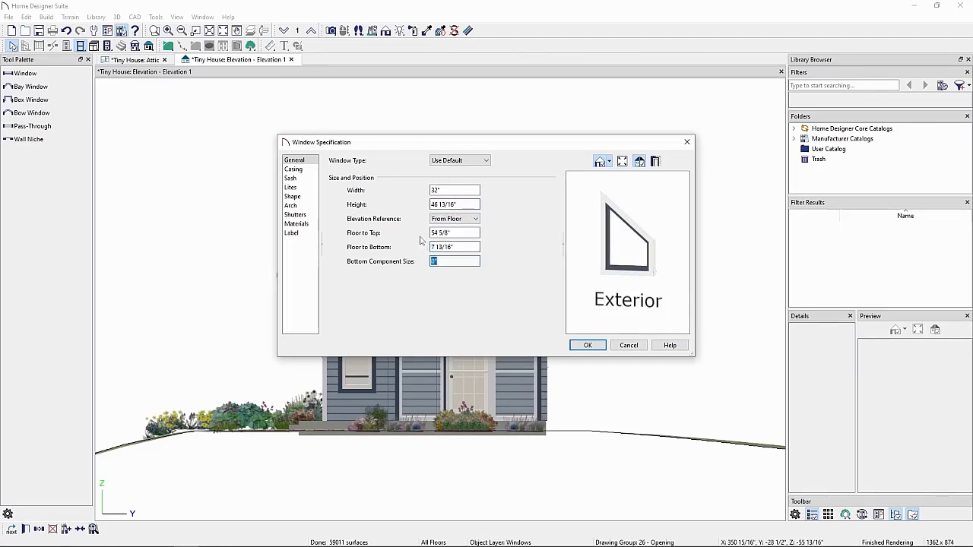
pyautogui.click(587, 345)
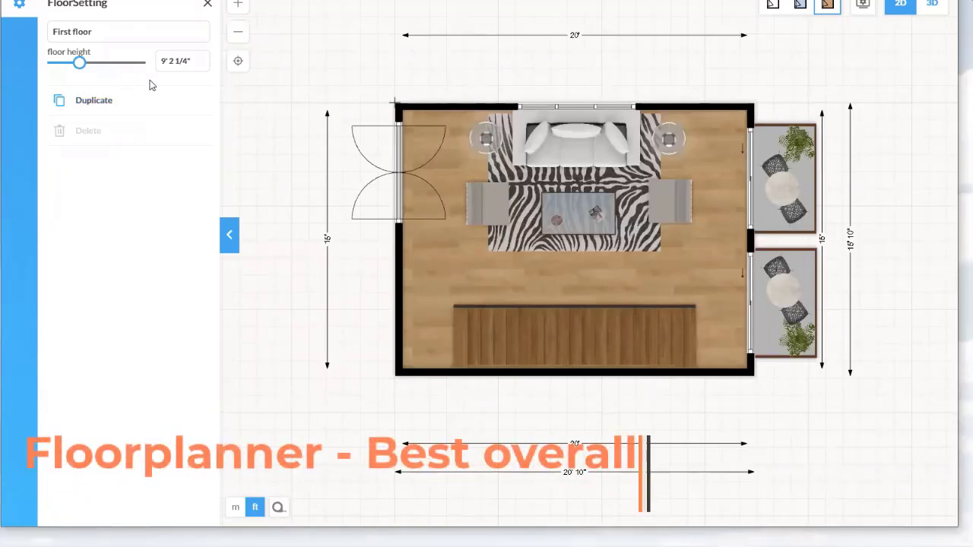
# Step: In Floorplanner, duplicate the first floor and rename the copy Second floor
pyautogui.click(101, 100)
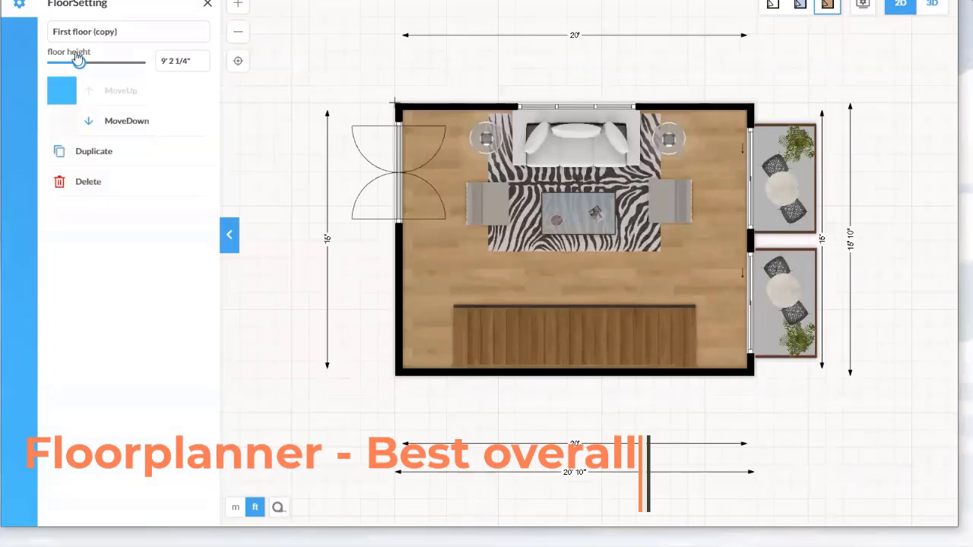
pyautogui.click(71, 31)
pyautogui.press('BackSpace')
pyautogui.press('BackSpace')
pyautogui.press('BackSpace')
pyautogui.press('BackSpace')
pyautogui.press('BackSpace')
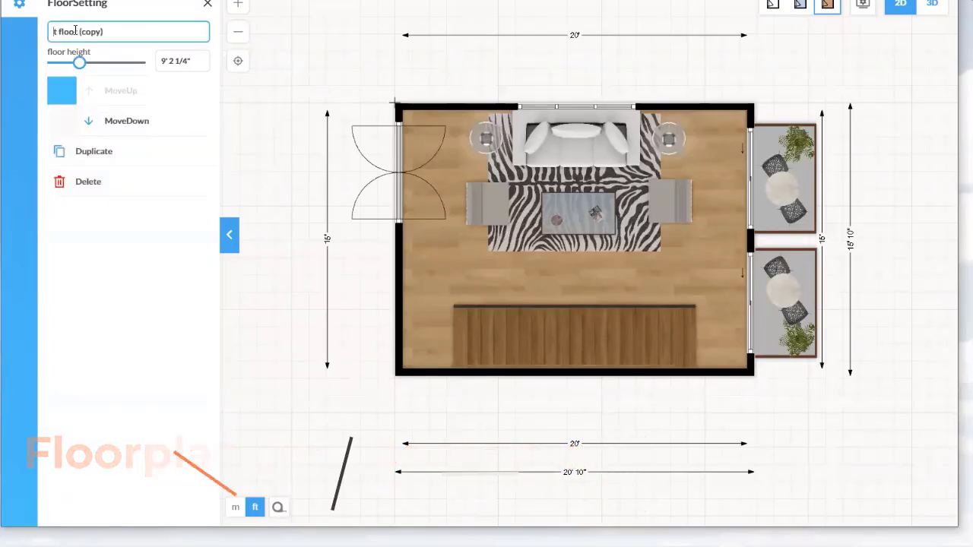
pyautogui.write('Second')
pyautogui.click(135, 33)
pyautogui.press('BackSpace')
pyautogui.press('BackSpace')
pyautogui.press('BackSpace')
pyautogui.press('BackSpace')
pyautogui.press('BackSpace')
pyautogui.press('BackSpace')
pyautogui.press('BackSpace')
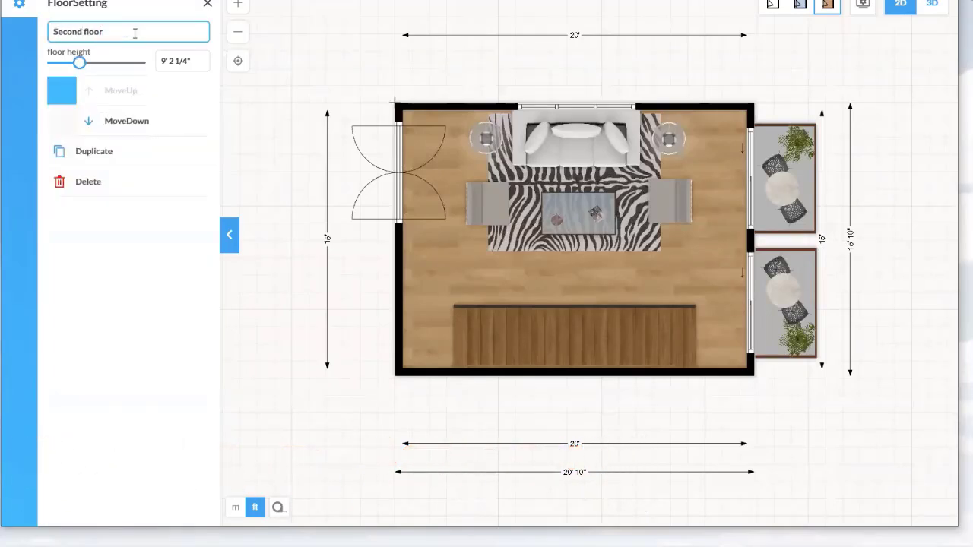
# Step: Try moving the second floor down and back up in the floor order, and close its settings
pyautogui.click(89, 123)
pyautogui.click(90, 92)
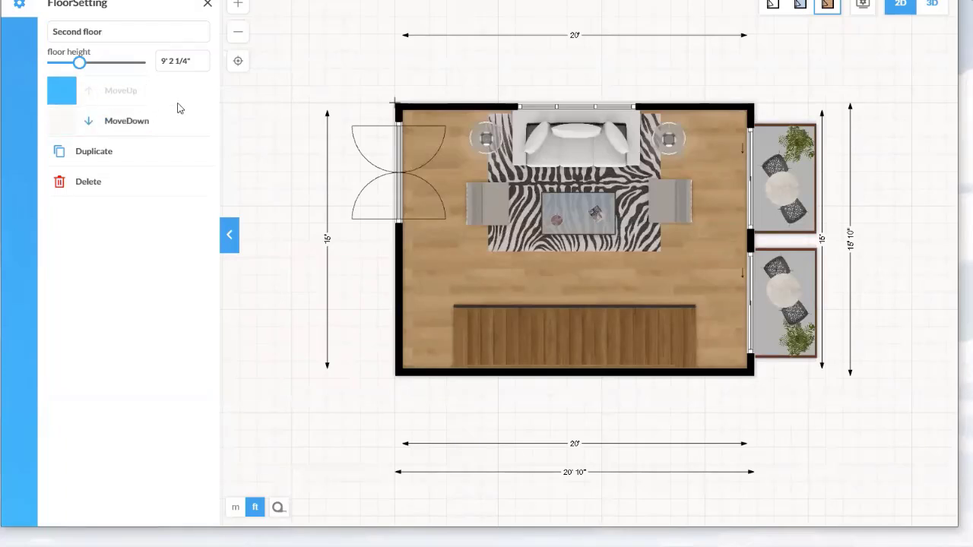
pyautogui.click(208, 5)
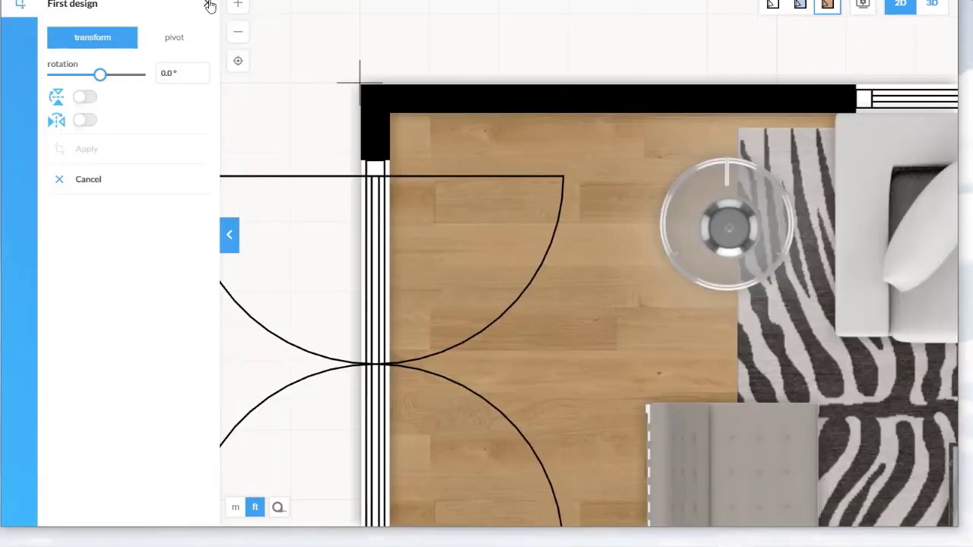
pyautogui.click(210, 6)
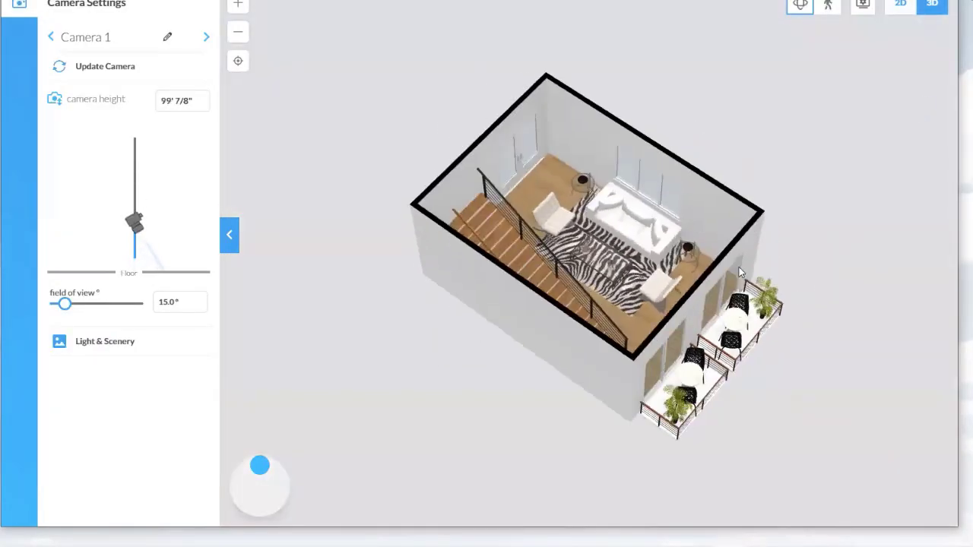
# Step: Show the floors below in the 3D view and inspect the staircase rising through the second floor
pyautogui.moveTo(796, 286); pyautogui.dragTo(717, 202)
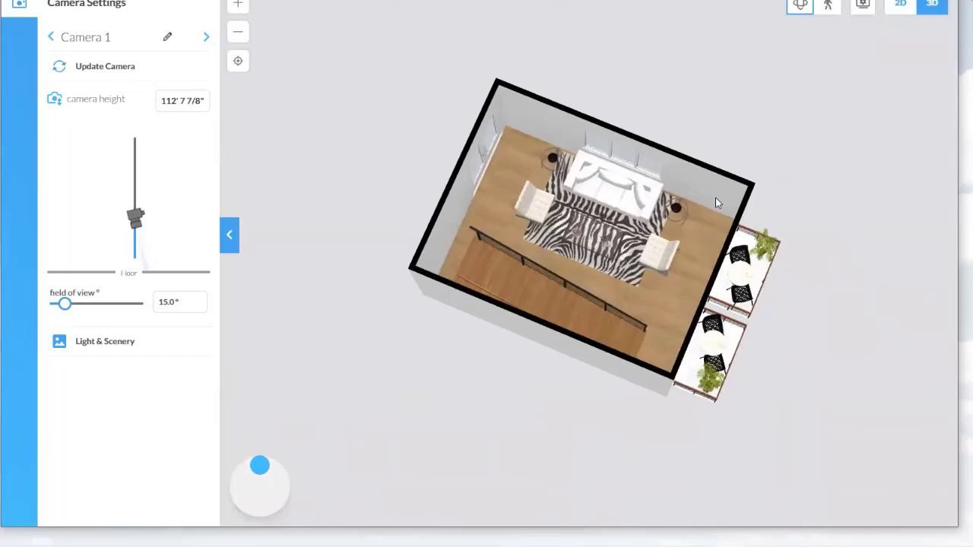
pyautogui.click(865, 6)
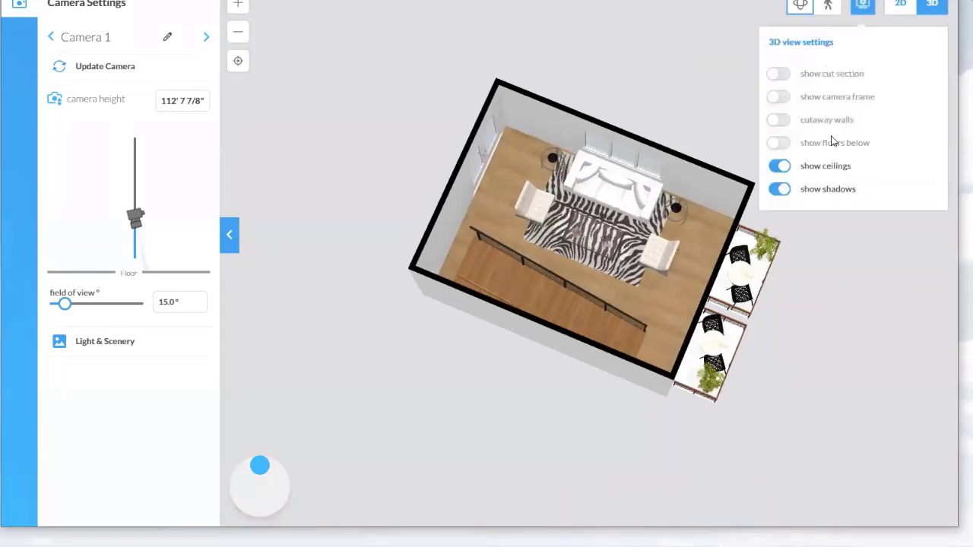
pyautogui.click(783, 143)
pyautogui.click(693, 137)
pyautogui.moveTo(802, 280); pyautogui.dragTo(737, 273)
pyautogui.click(863, 7)
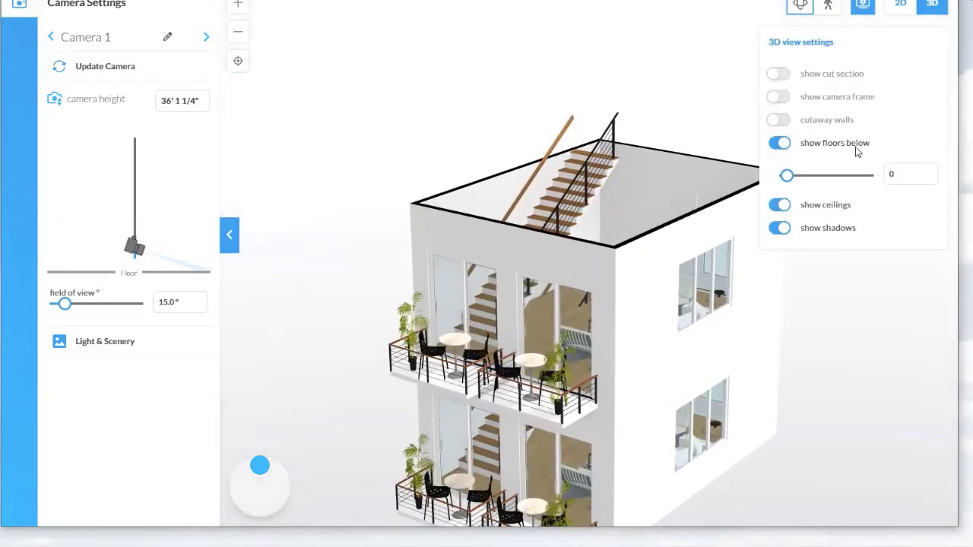
pyautogui.moveTo(790, 180)
pyautogui.mouseDown()
pyautogui.moveTo(800, 178)
pyautogui.moveTo(788, 178)
pyautogui.mouseUp()
pyautogui.moveTo(668, 137); pyautogui.dragTo(595, 178)
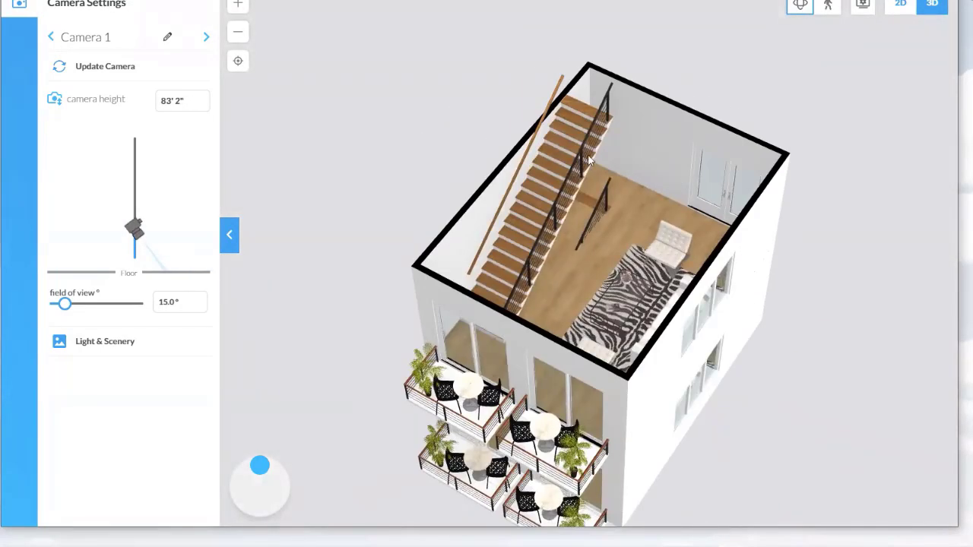
# Step: In the 2D plan, draw a rectangular surface about 7' 6" by 3' 8" over the left part of the second-floor staircase
pyautogui.click(900, 6)
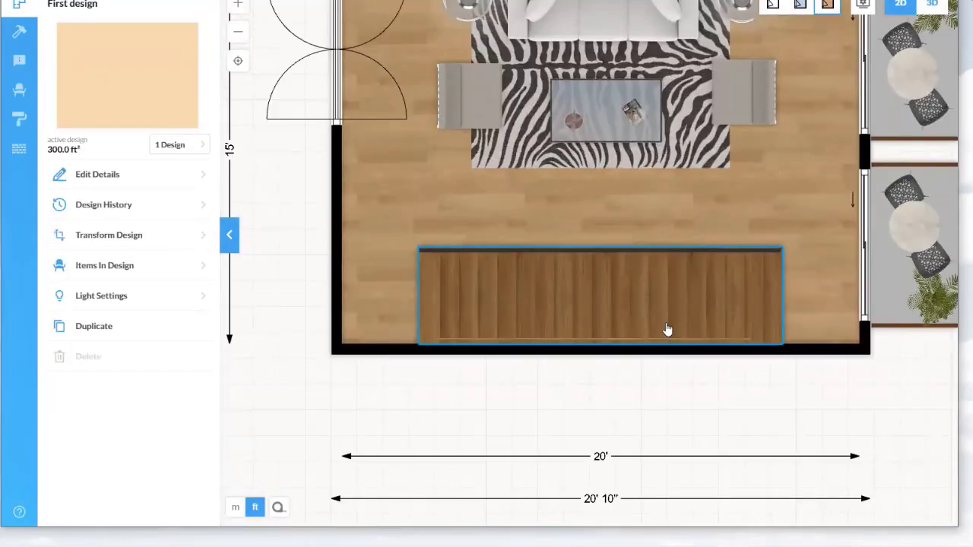
pyautogui.scroll(1, 662, 337)
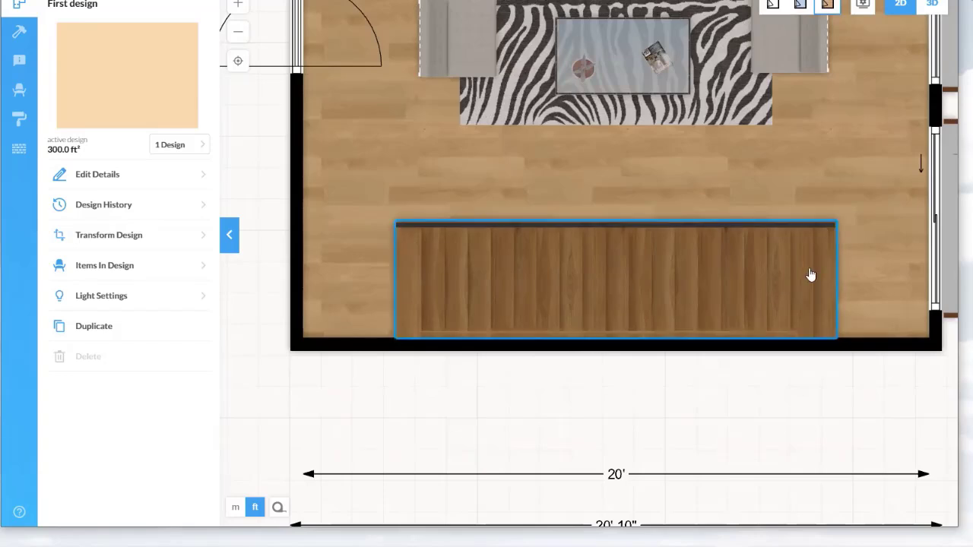
pyautogui.click(19, 31)
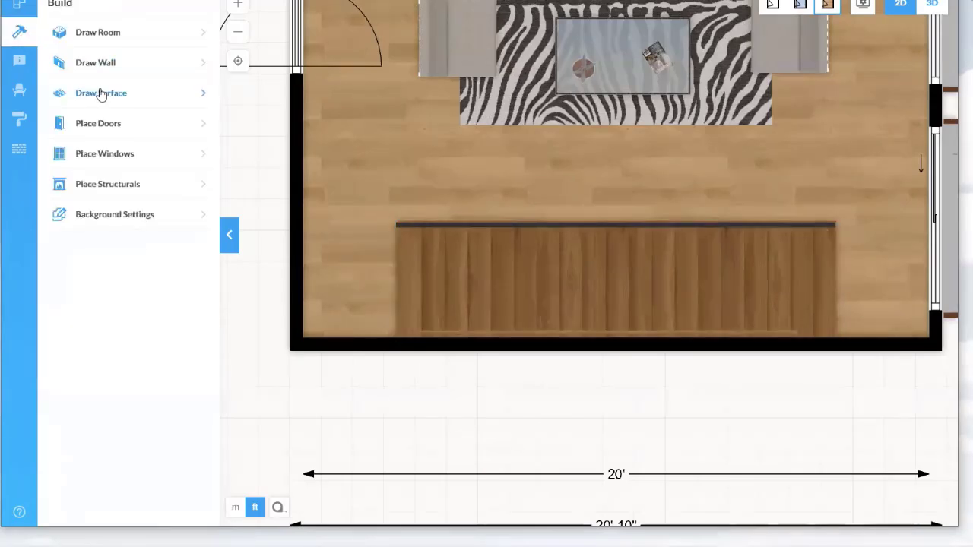
pyautogui.click(104, 93)
pyautogui.click(396, 337)
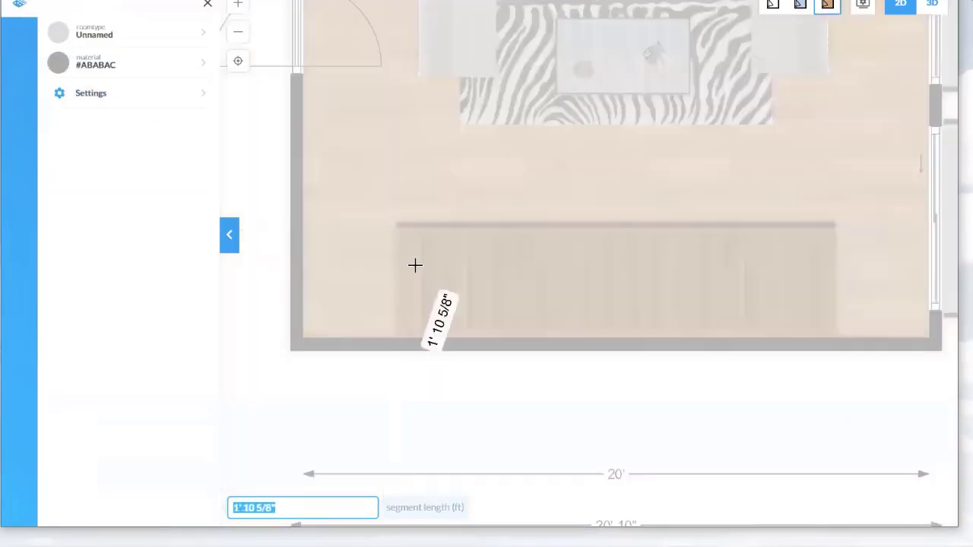
pyautogui.click(396, 222)
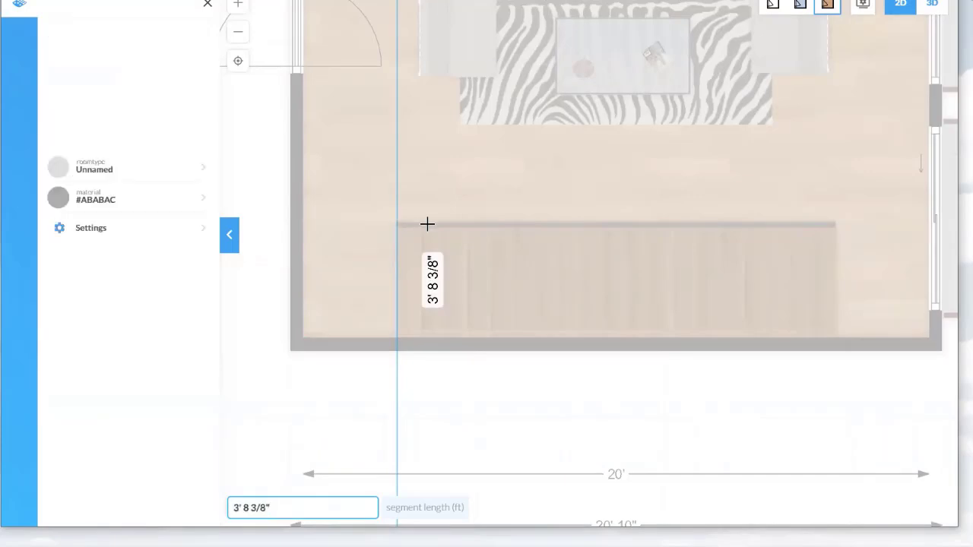
pyautogui.click(631, 226)
pyautogui.doubleClick(632, 338)
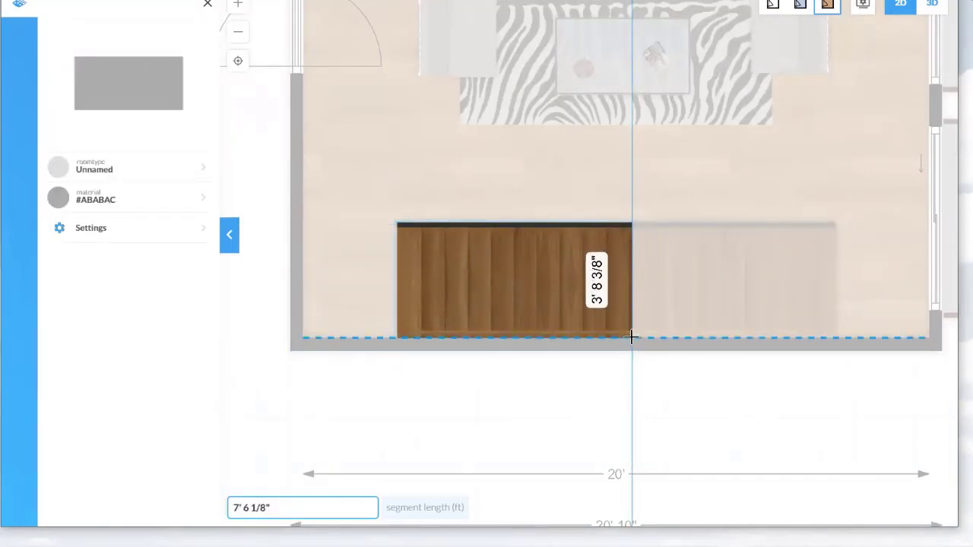
# Step: Delete the second-floor staircase and turn the drawn rectangular surface into a cutout
pyautogui.click(747, 296)
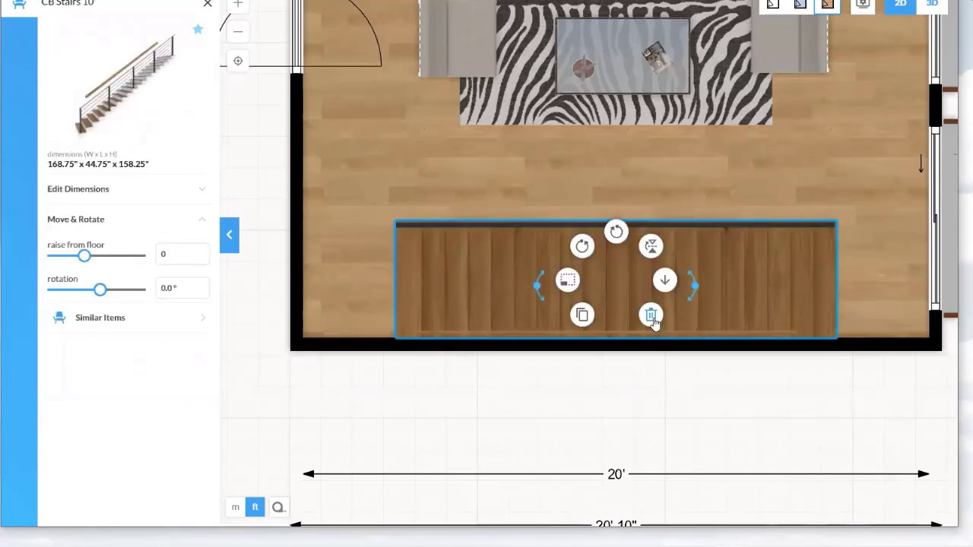
pyautogui.click(651, 316)
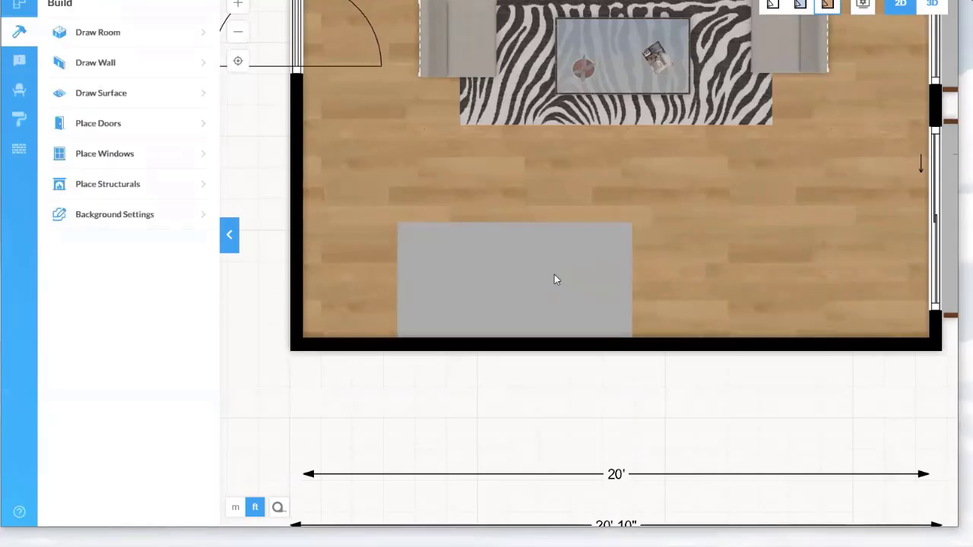
pyautogui.click(554, 280)
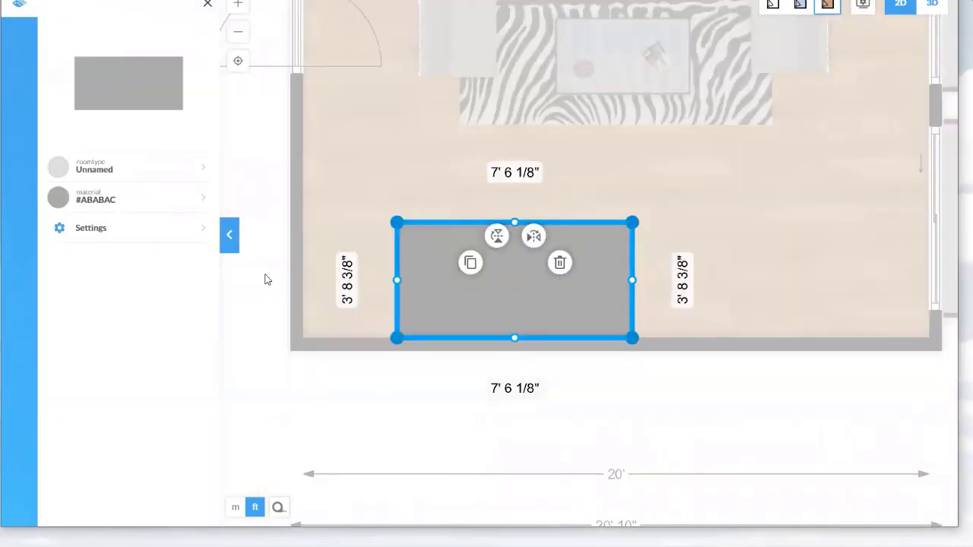
pyautogui.click(98, 231)
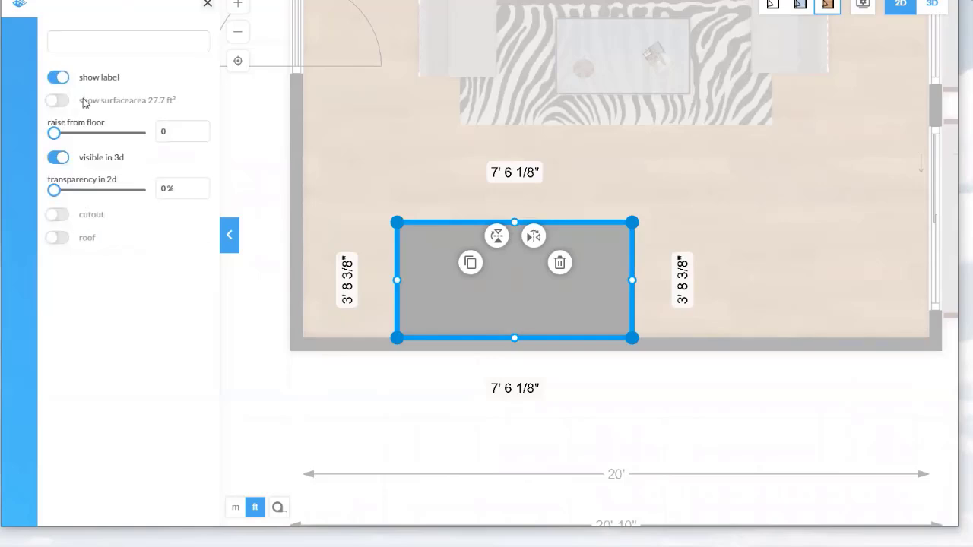
pyautogui.click(57, 215)
pyautogui.click(356, 400)
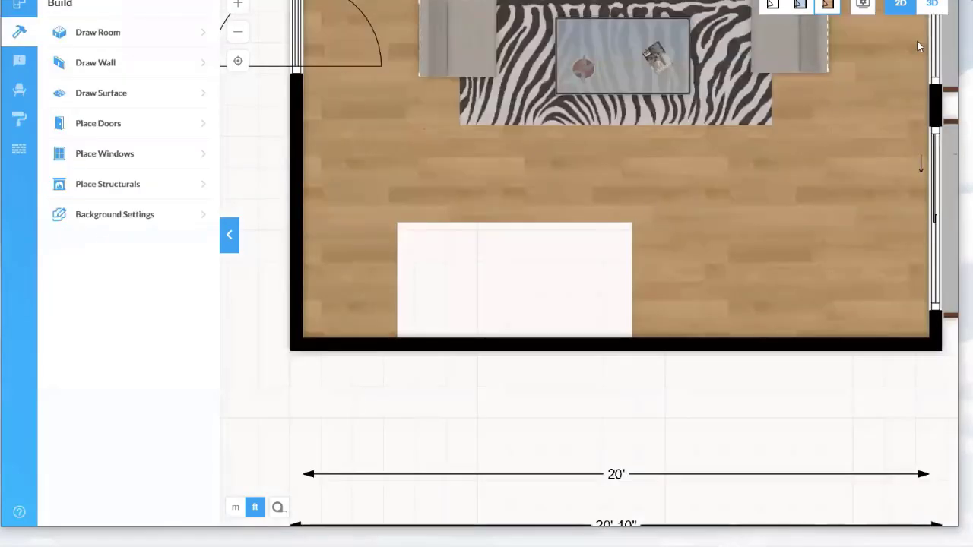
# Step: Inspect the second floor's stair opening and the floor below from several angles in the 3D view
pyautogui.click(931, 5)
pyautogui.moveTo(862, 161); pyautogui.dragTo(818, 118)
pyautogui.click(863, 6)
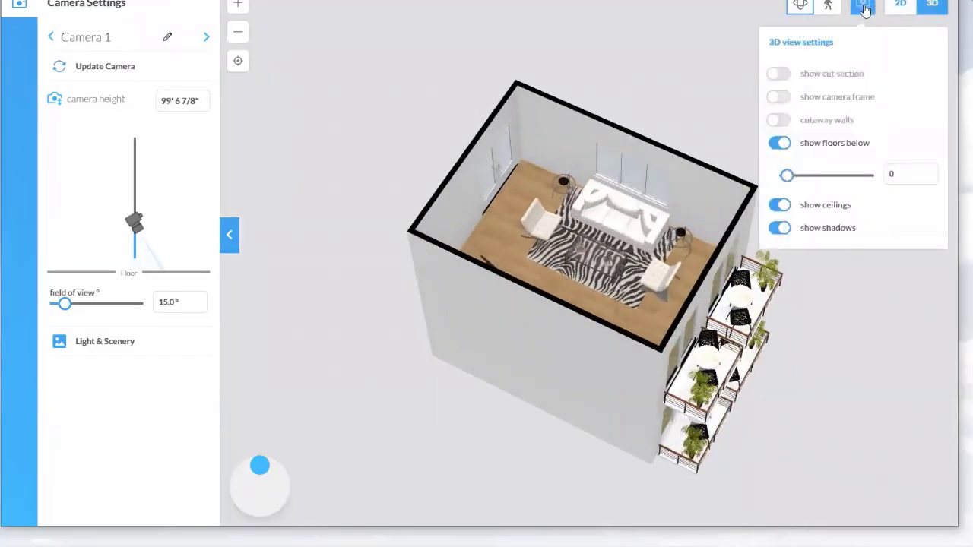
pyautogui.click(863, 6)
pyautogui.moveTo(846, 228); pyautogui.dragTo(673, 225)
pyautogui.moveTo(649, 189); pyautogui.dragTo(738, 239)
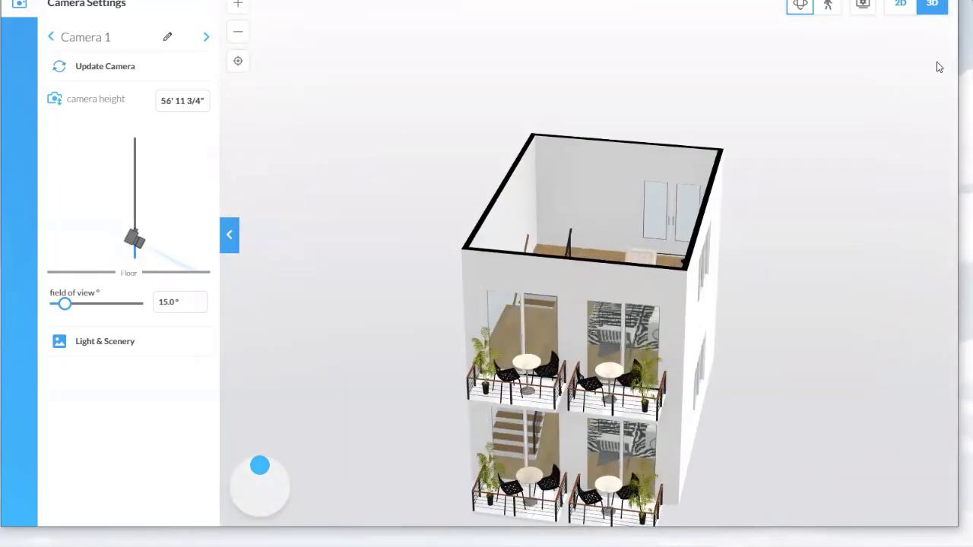
pyautogui.moveTo(938, 66); pyautogui.dragTo(872, 143)
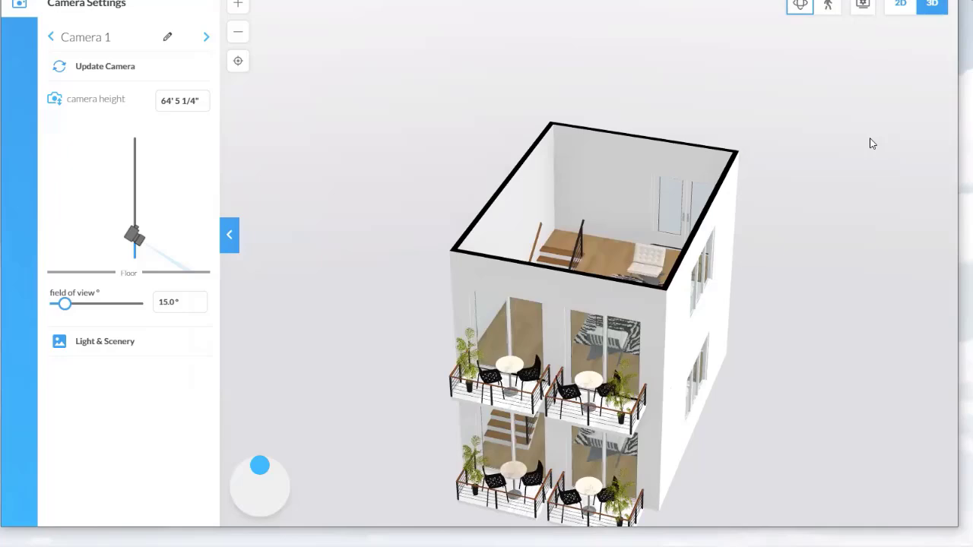